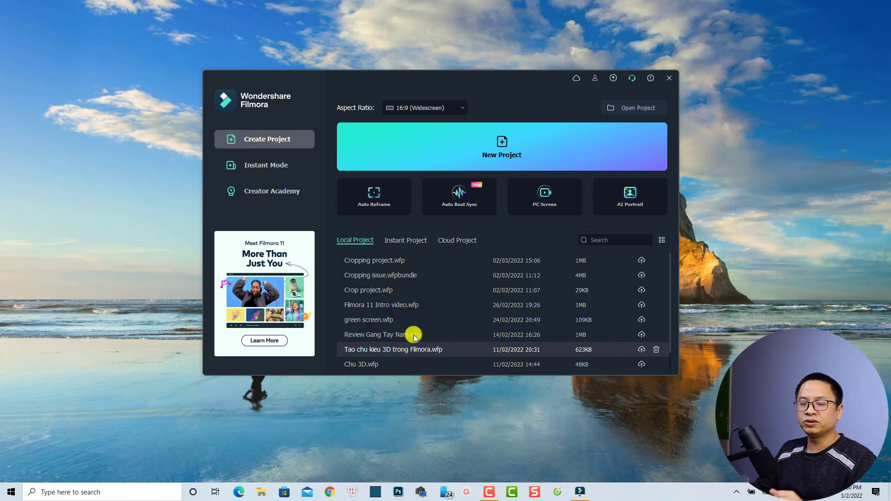
- Keep the 16:9 (Widescreen) aspect ratio and create a new, empty project
left_click(440, 107)
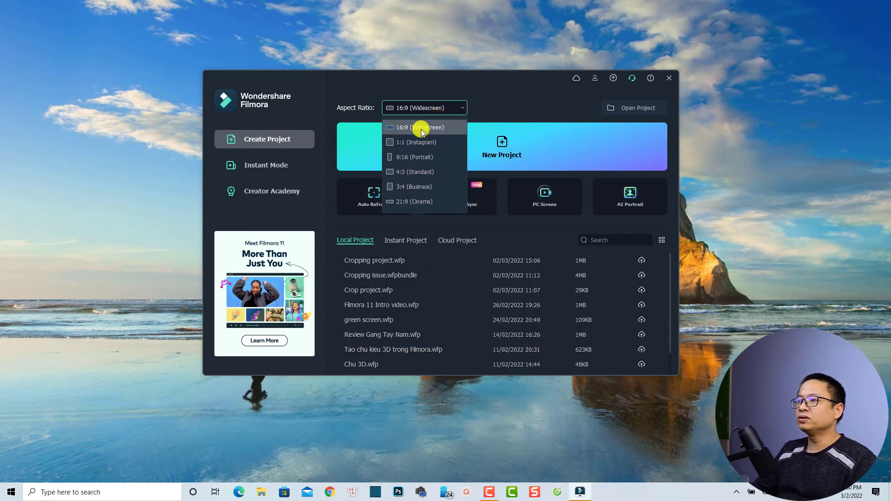
left_click(419, 131)
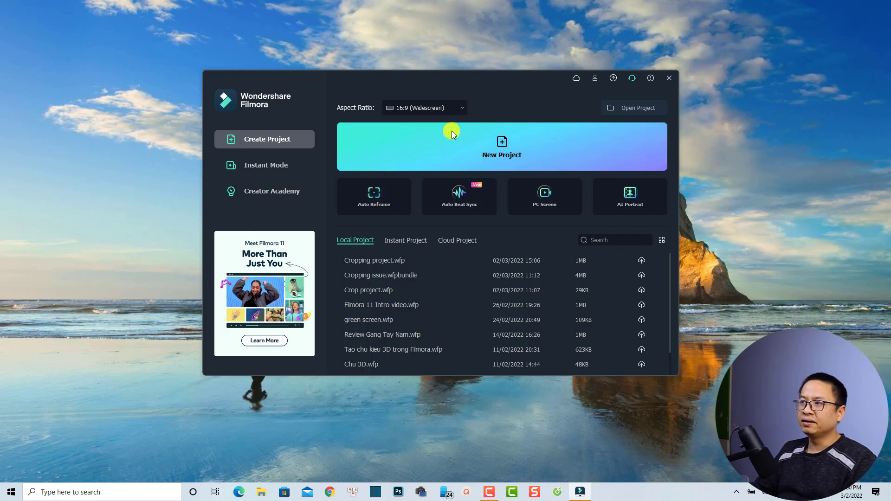
left_click(496, 153)
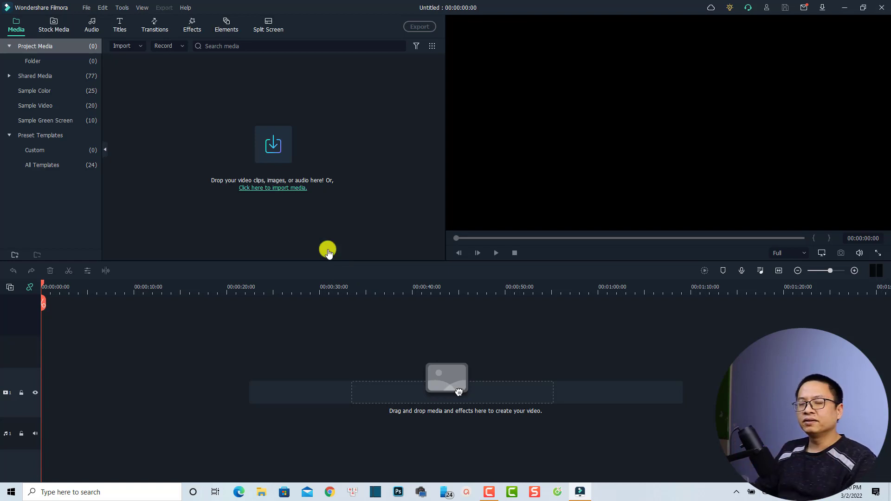
left_click(267, 148)
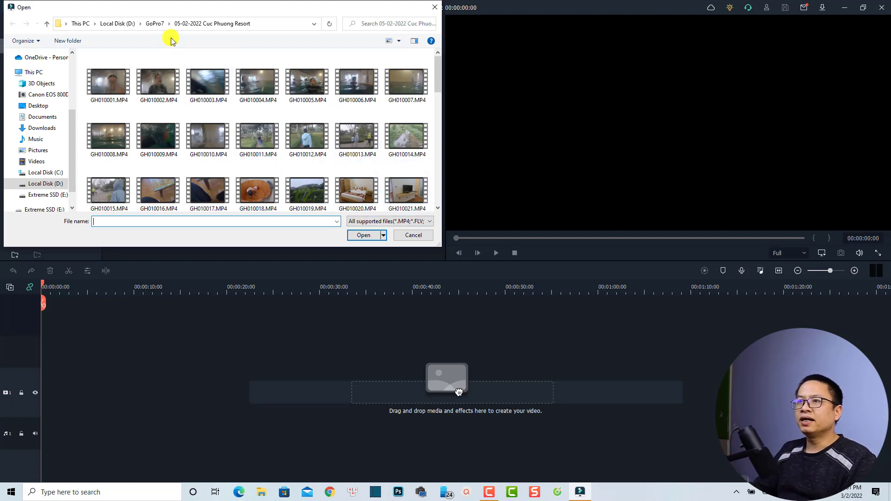
- Import the photo IMG_4604.JPG from D:\Canon 800D\2022_02_01
left_click(117, 23)
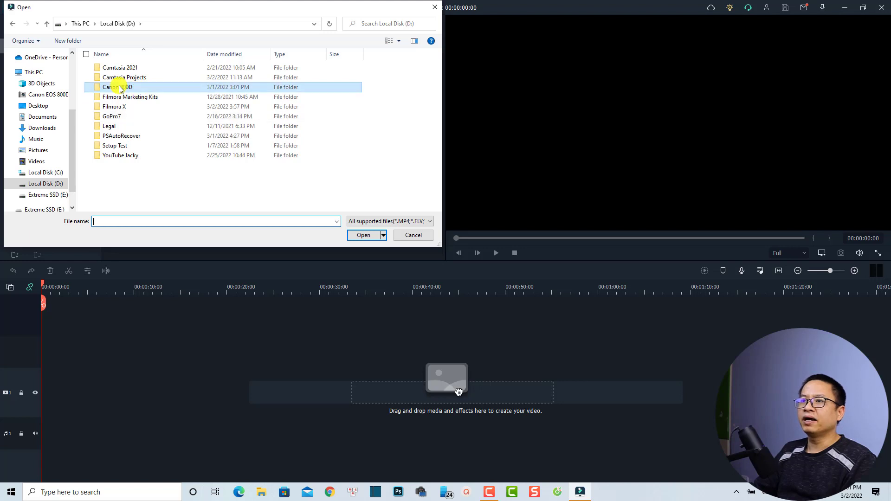
double_click(119, 88)
double_click(160, 77)
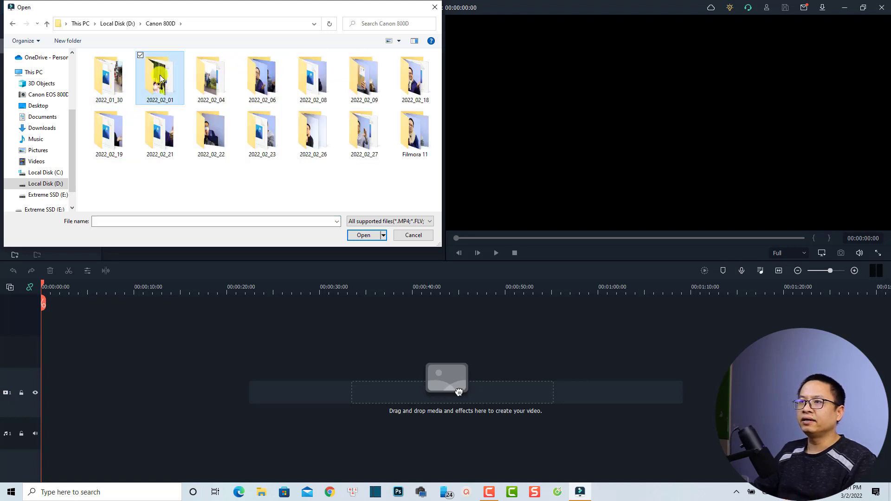
left_click(246, 155)
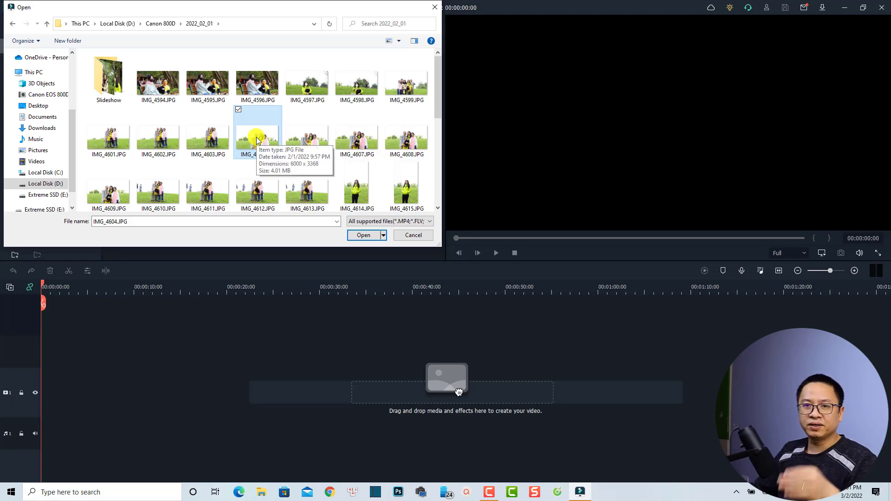
left_click(360, 235)
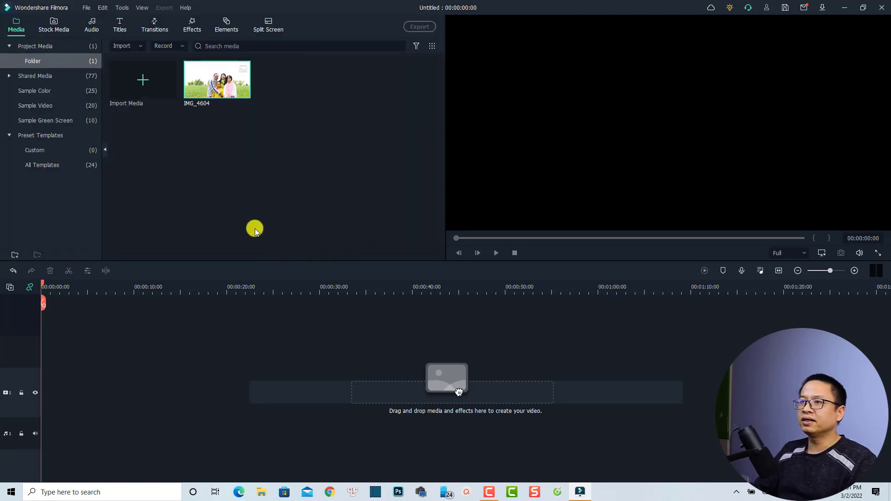
- Import the video MVI_4670.MP4 from the Canon 800D Filmora 11 folder
double_click(237, 158)
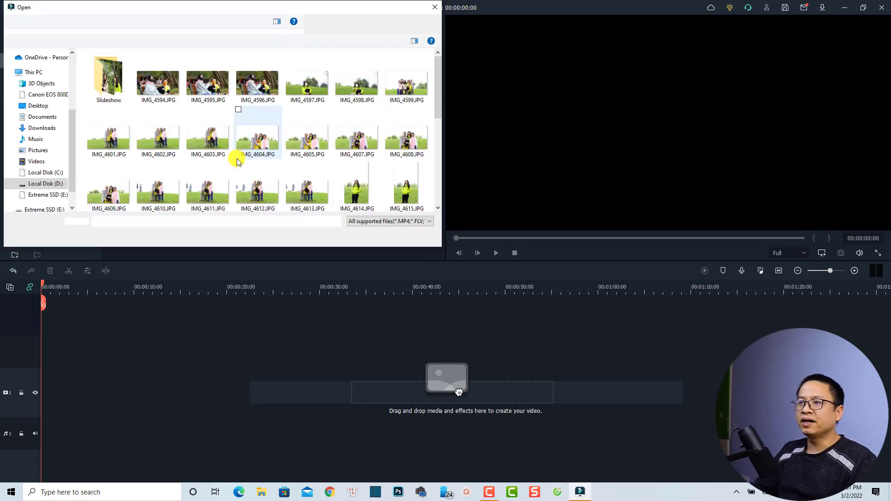
left_click(153, 24)
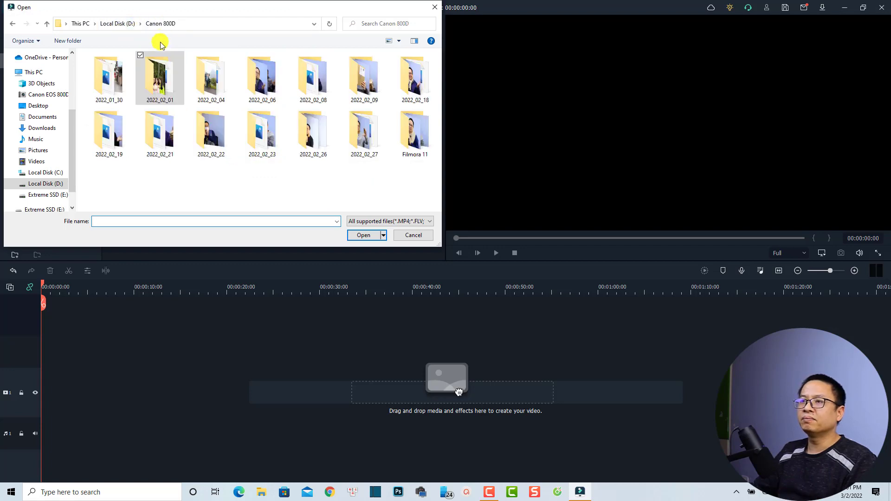
double_click(410, 137)
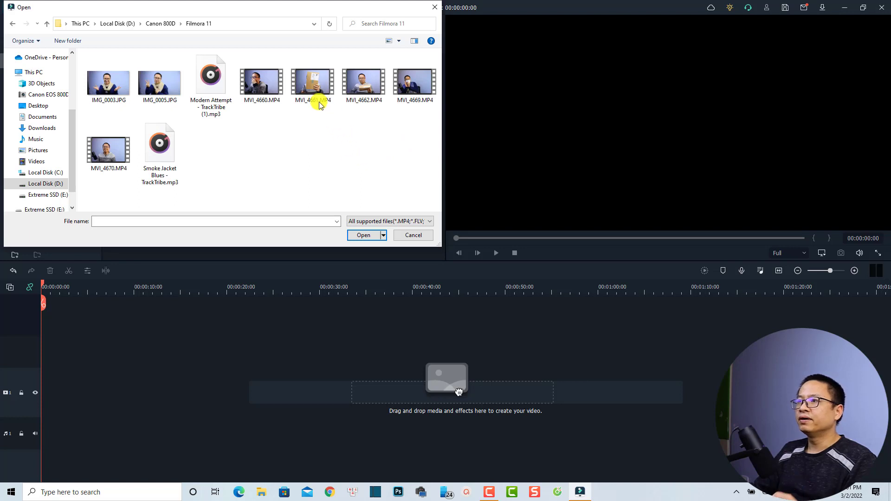
left_click(106, 158)
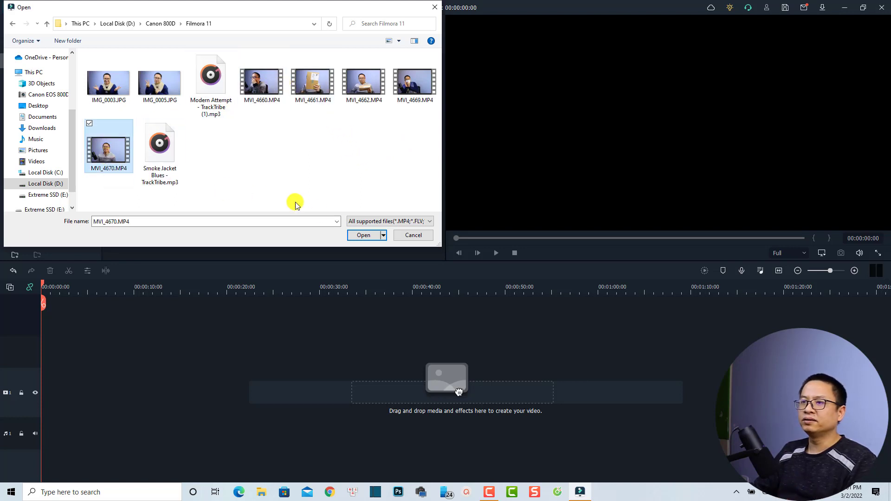
left_click(363, 235)
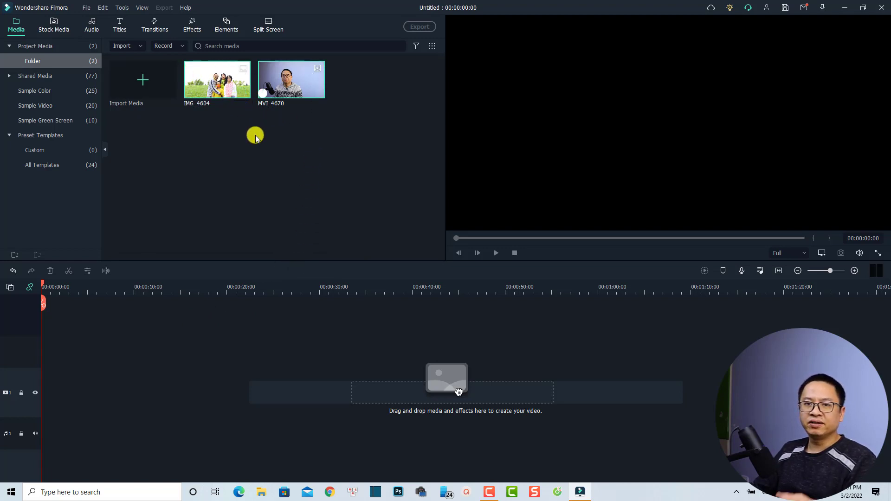
- Place MVI_4670 on video track 1, keeping the 1920x1080 25fps project settings, and preview it
left_click_drag(287, 94, 33, 402)
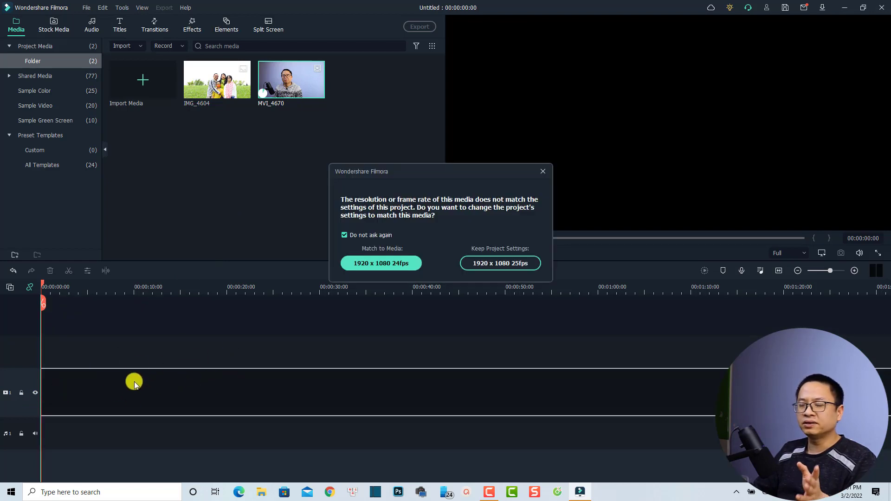
left_click(505, 263)
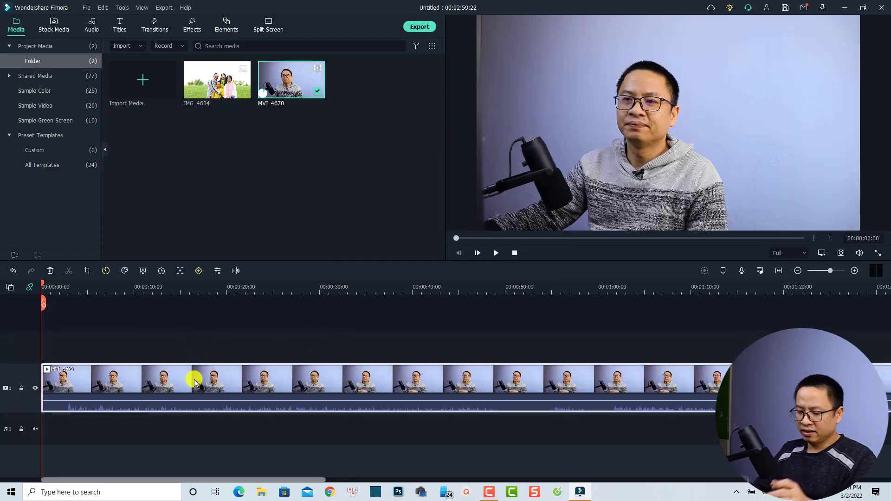
key("space")
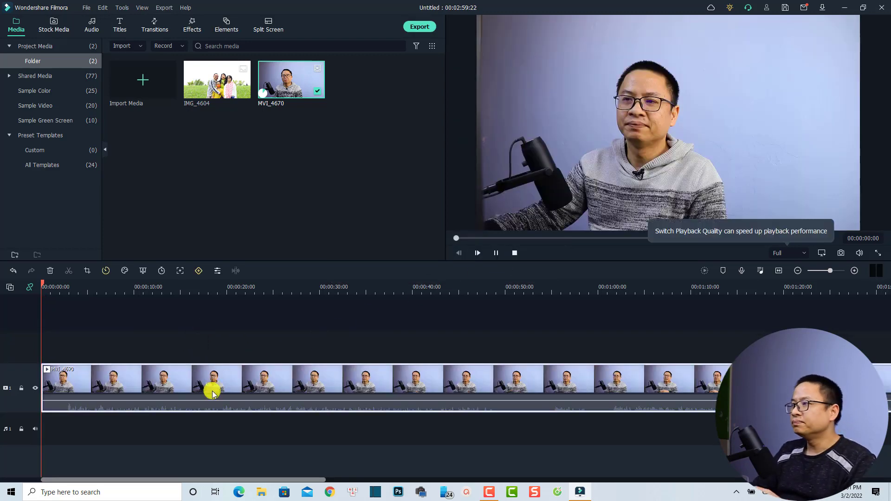
key("space")
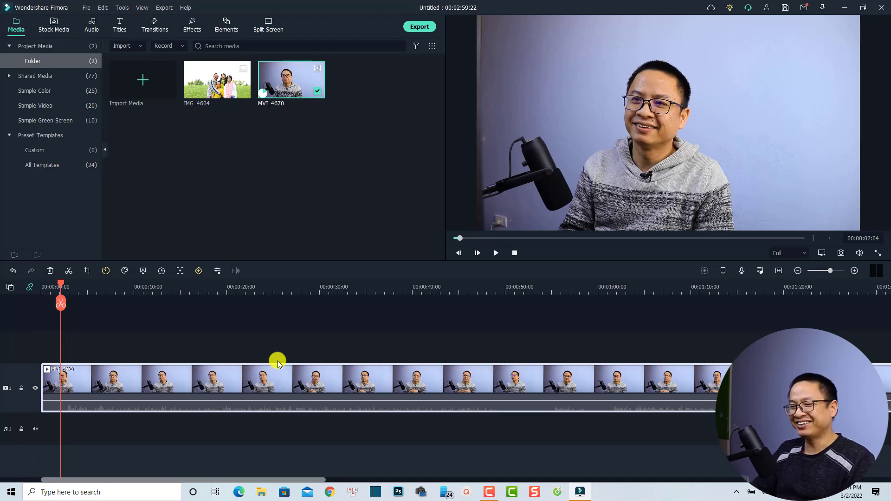
- Set the playhead to 00:00:17:01
left_click(281, 337)
left_click(199, 287)
left_click(219, 376)
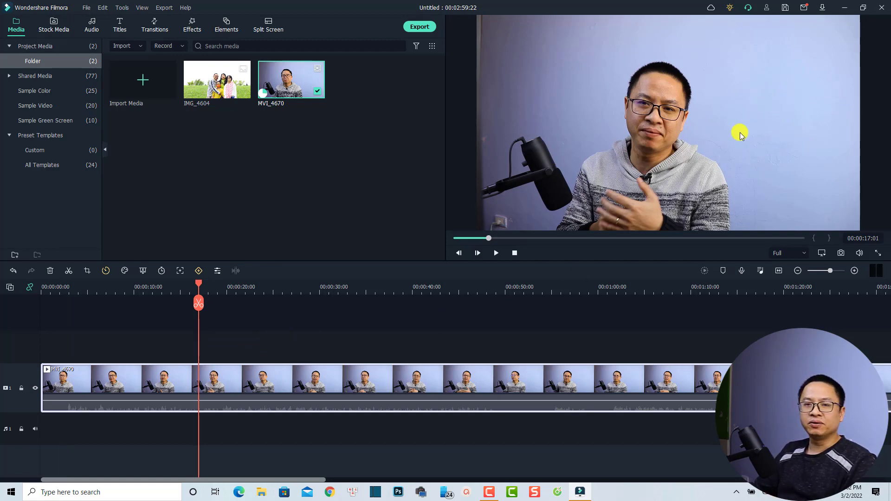
left_click(218, 94)
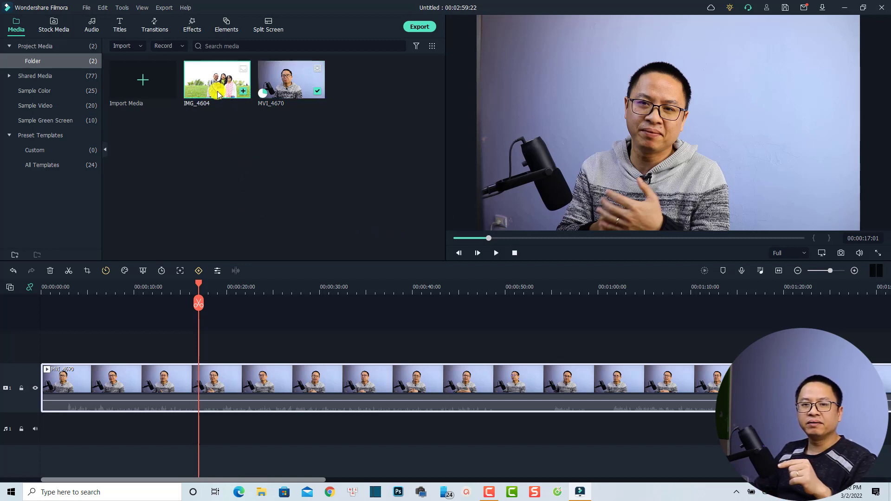
- Put IMG_4604 on track 2 at the playhead and shrink it into an upper-right inset
left_click_drag(218, 94, 200, 339)
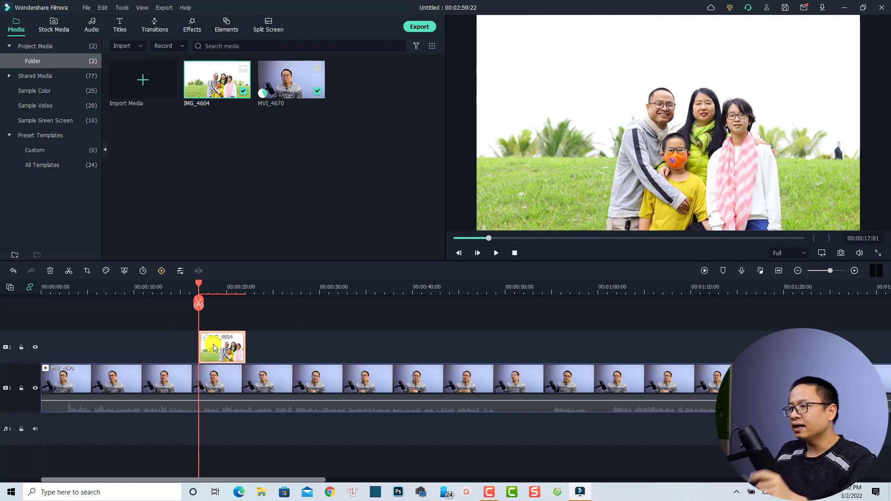
key("space")
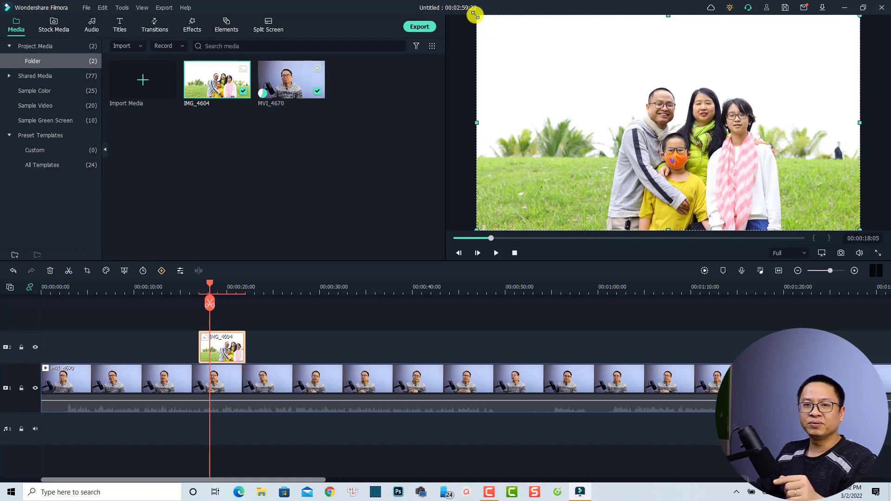
left_click_drag(475, 15, 743, 110)
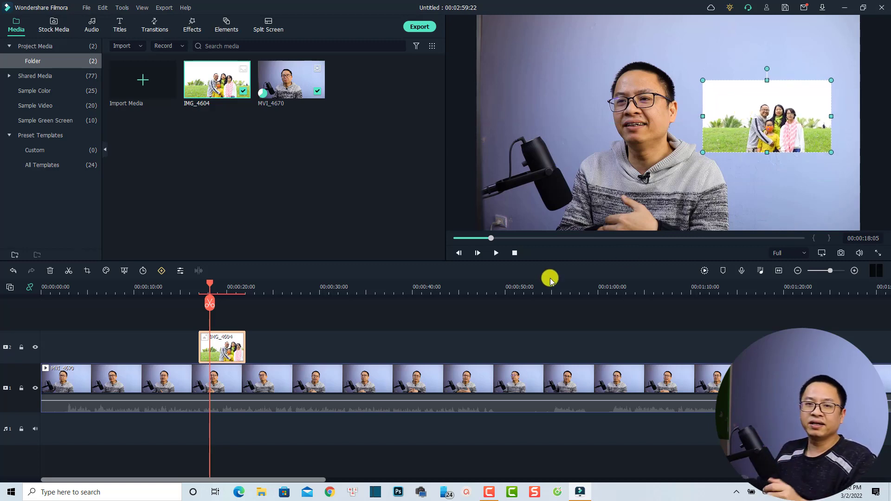
left_click(194, 292)
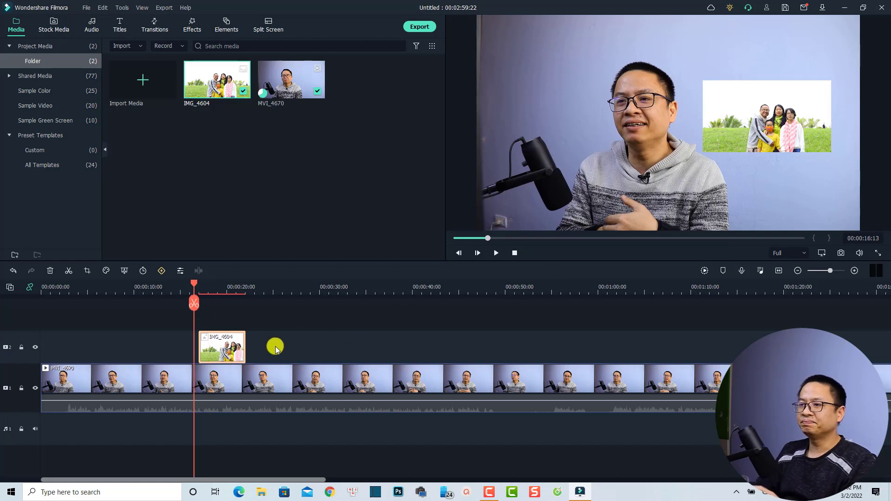
key("space")
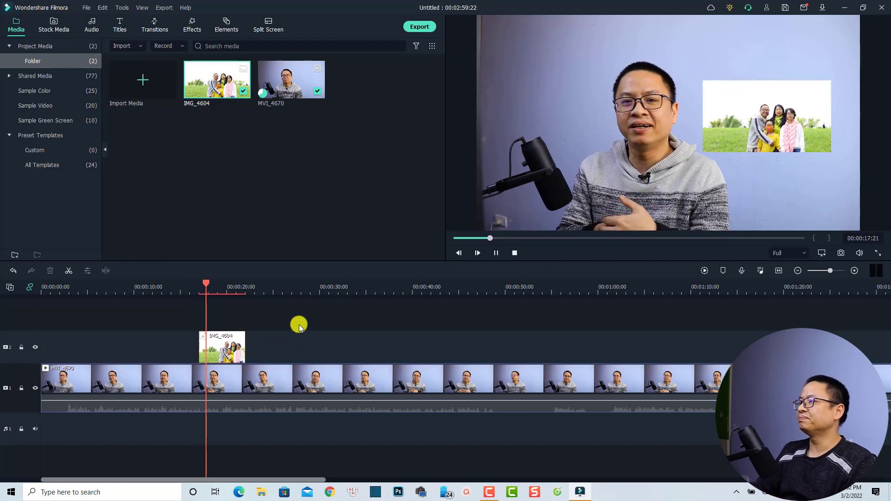
- Apply the Spin 3 motion from Preset Motions (Legacy) to the IMG_4604 photo clip
left_click(258, 352)
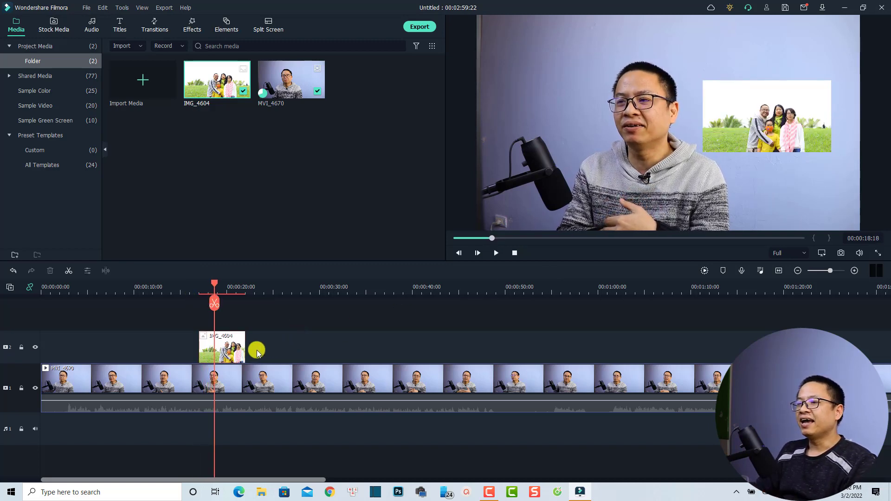
left_click(222, 345)
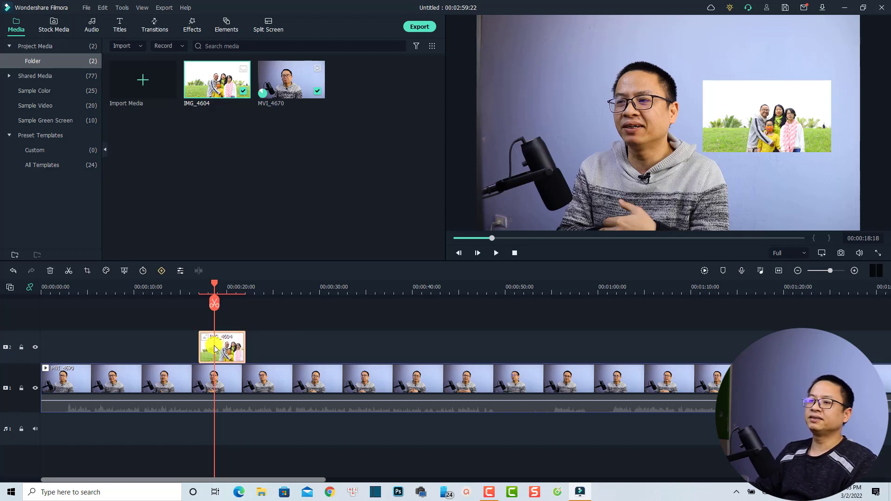
double_click(215, 349)
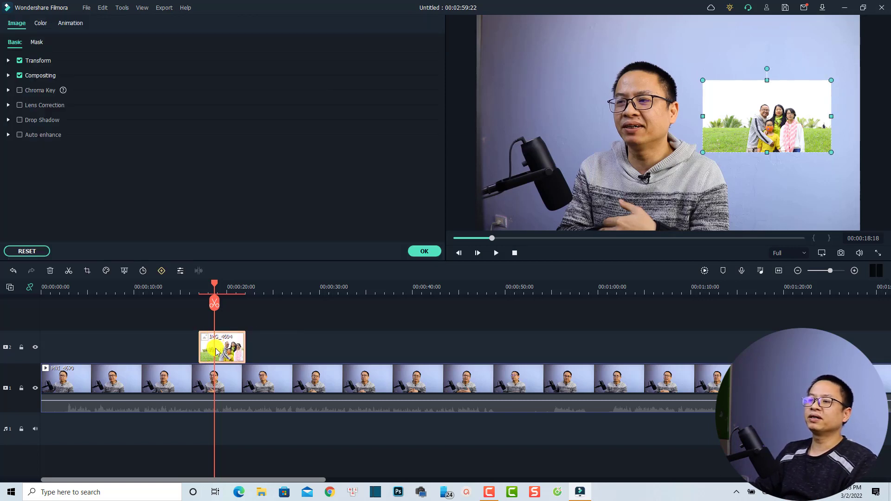
left_click(68, 29)
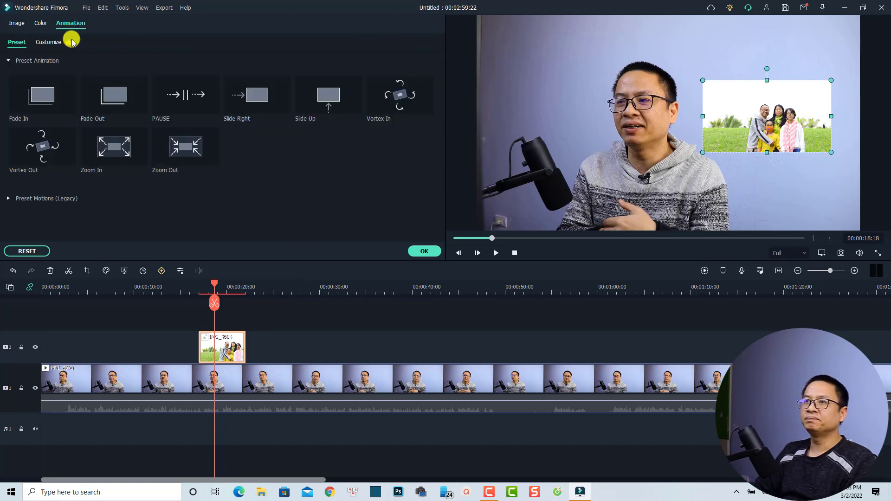
left_click(7, 201)
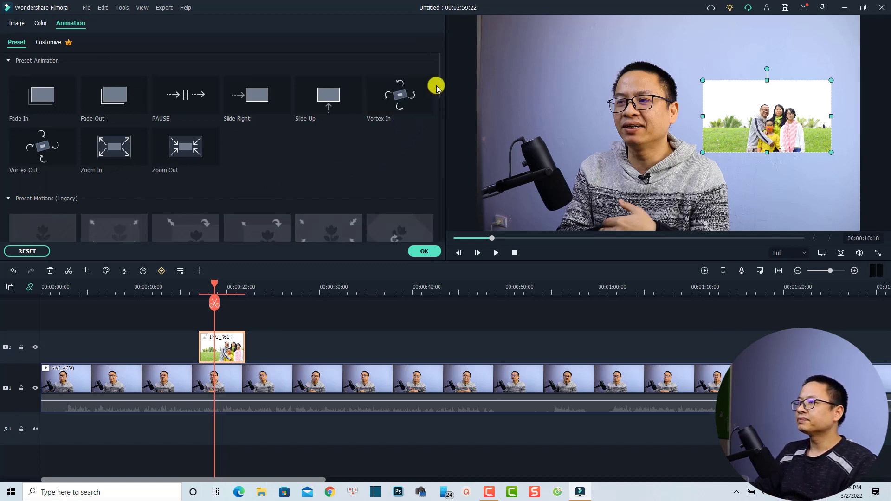
left_click_drag(439, 79, 431, 188)
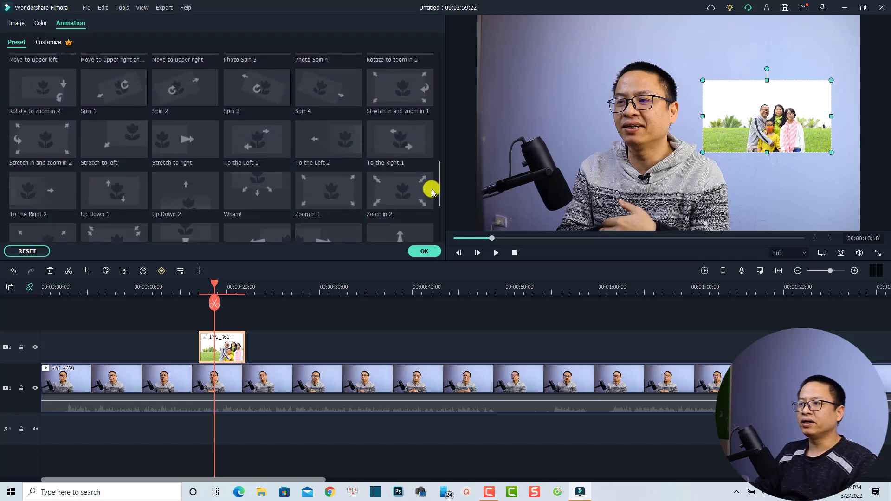
scroll(433, 188, "up", 1)
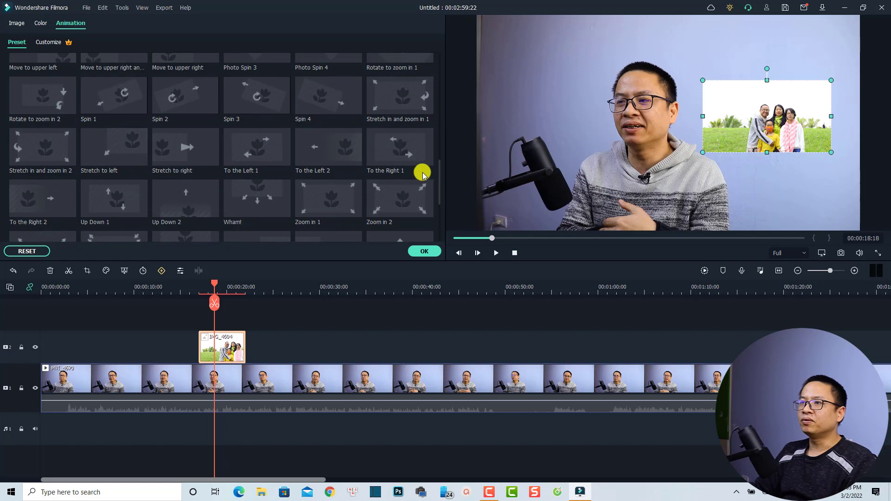
double_click(257, 103)
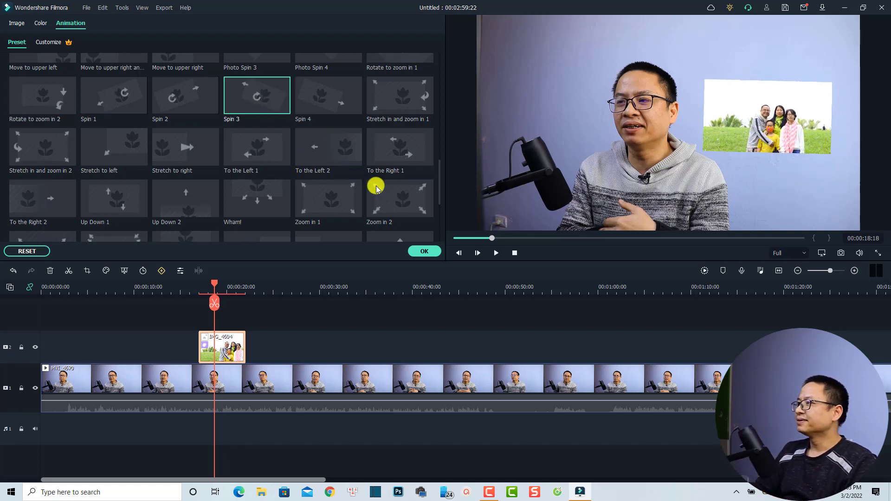
left_click(427, 253)
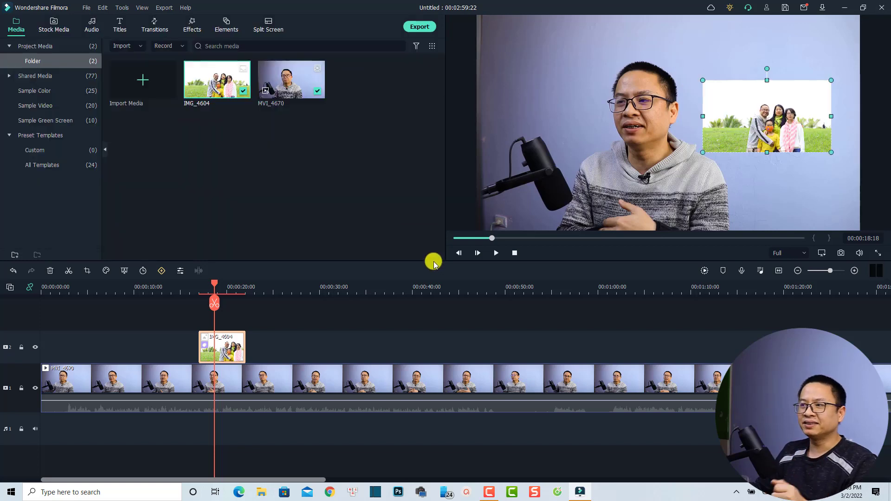
left_click(180, 286)
- Preview the spin, pause near 22:24, and add a second IMG_4604 to track 2
left_click(350, 342)
key("space")
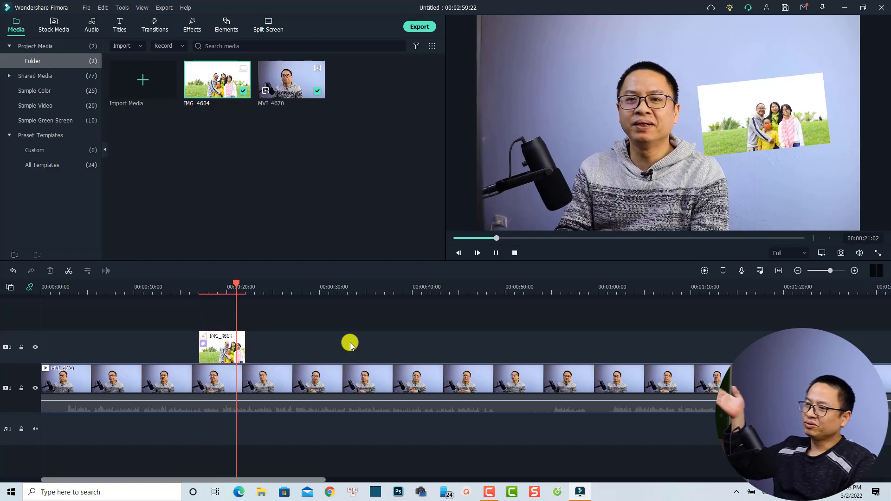
key("space")
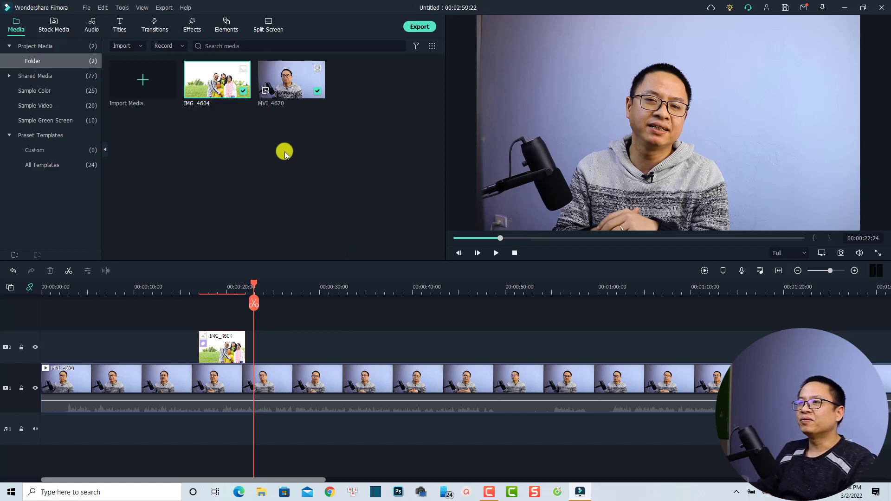
left_click_drag(210, 93, 258, 344)
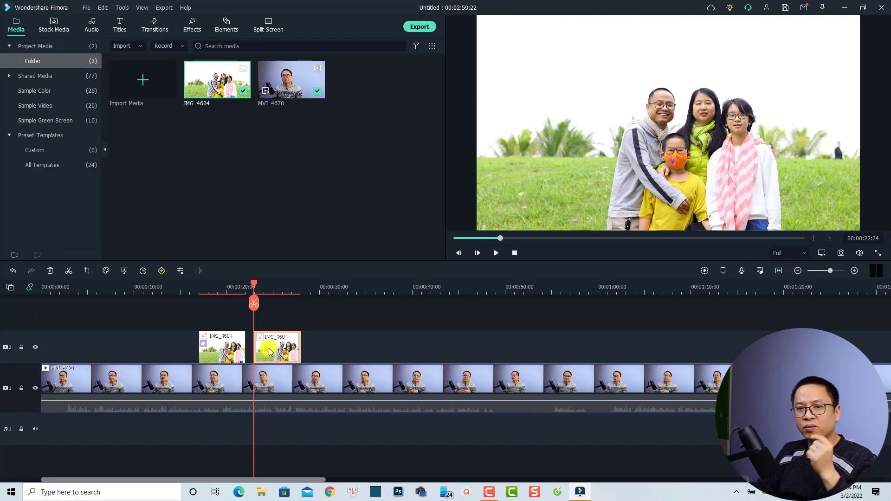
- Keyframe the second photo at 27:14 to about 13% scale in the top-right corner
left_click(161, 272)
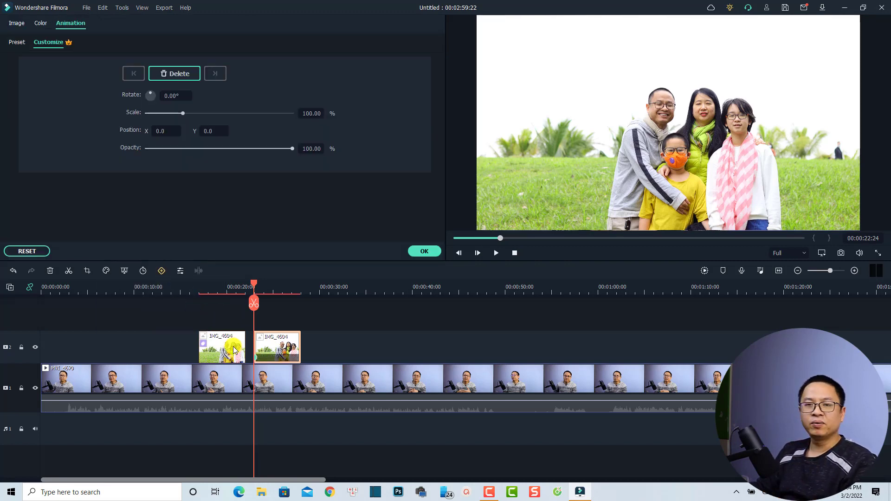
left_click_drag(253, 281, 297, 294)
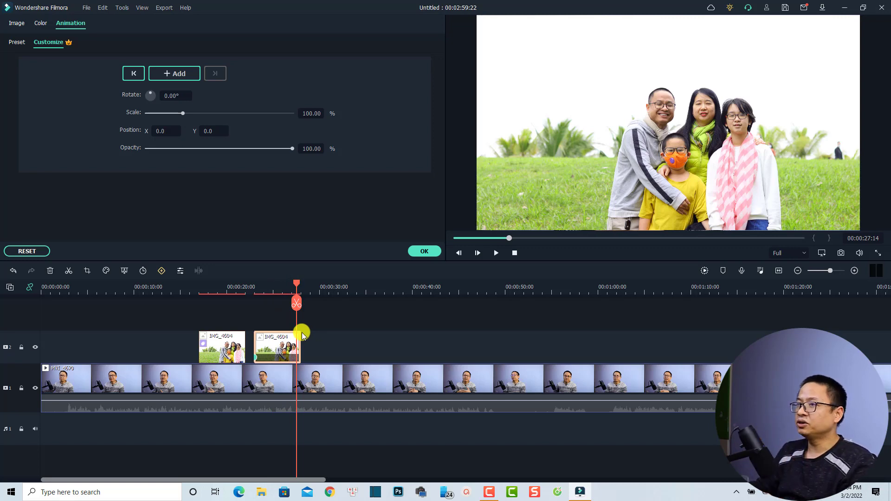
left_click_drag(183, 114, 159, 131)
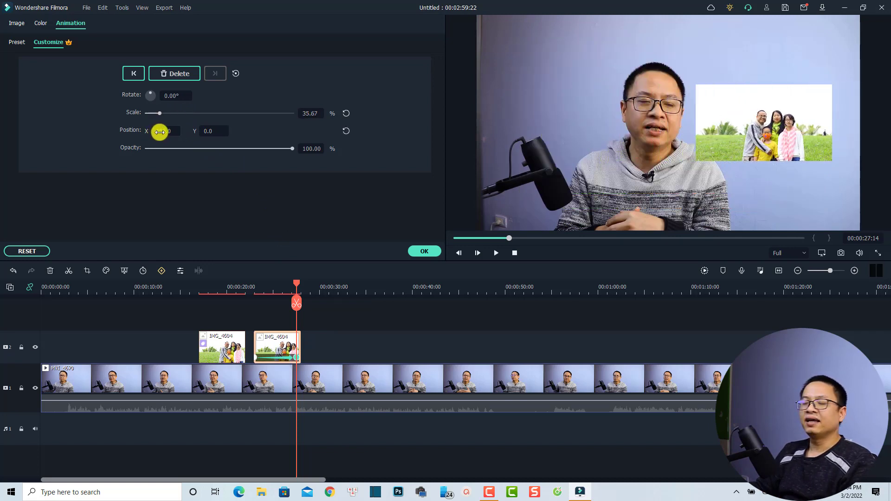
left_click(719, 135)
left_click_drag(707, 145, 802, 46)
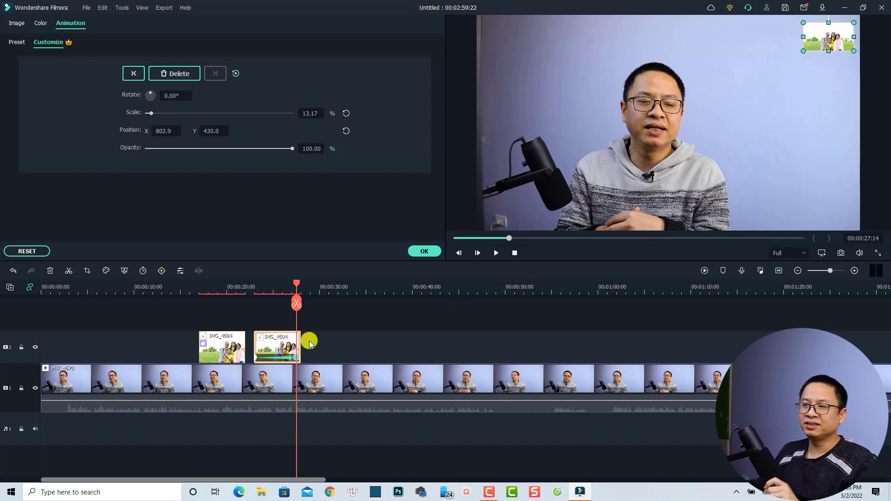
left_click(247, 290)
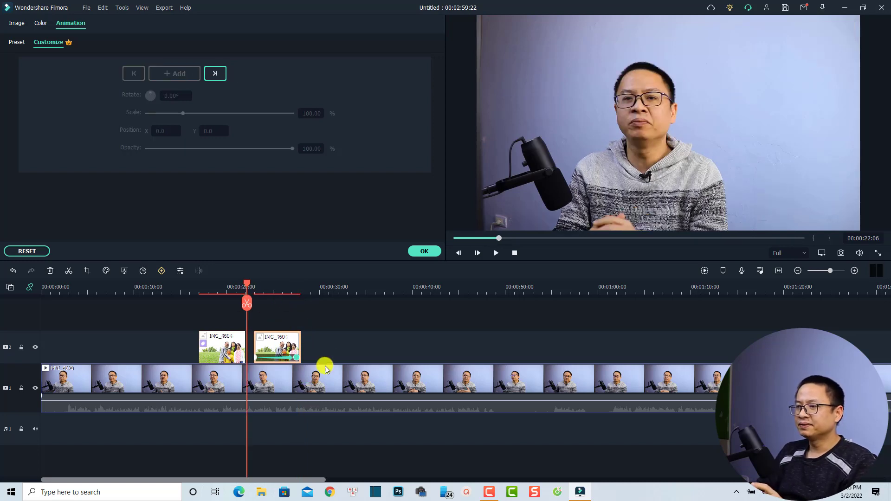
- Play the timeline from before the second photo to about 00:31
left_click(341, 340)
key("space")
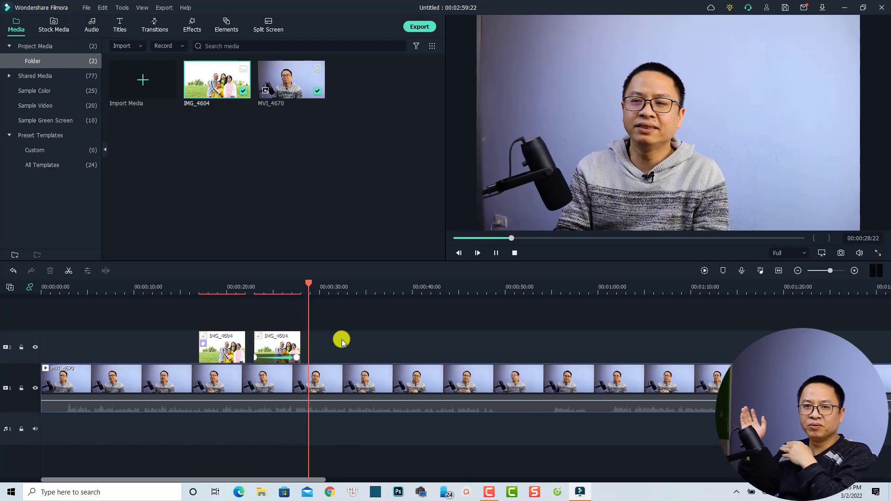
key("space")
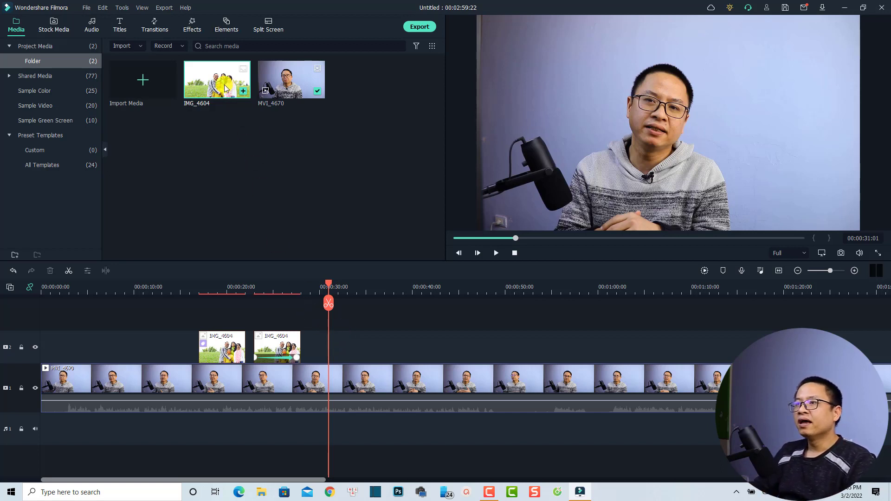
- Add a third IMG_4604 copy to track 2 at about 31 seconds
left_click_drag(210, 86, 325, 340)
key("space")
key("space")
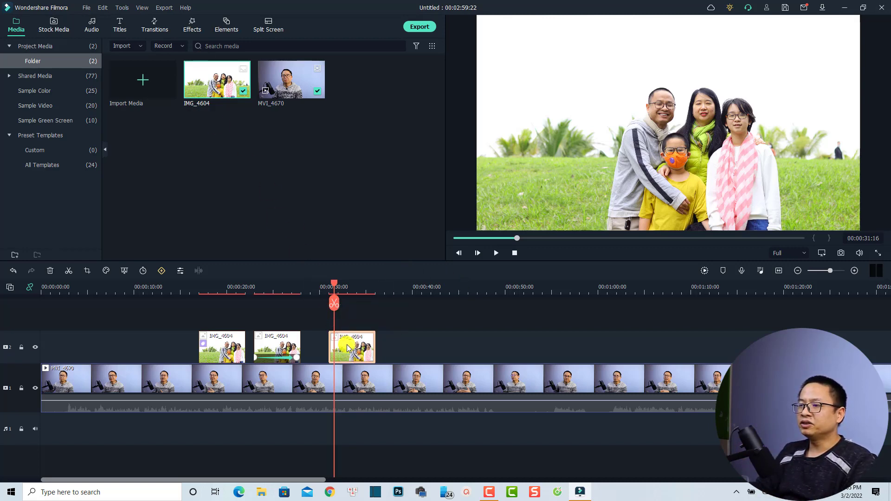
left_click(192, 30)
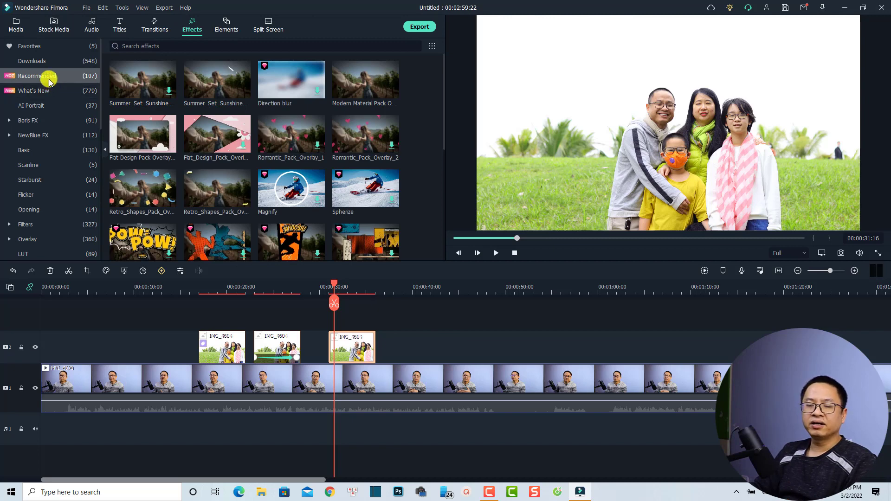
- Search effects for 'image mask' and apply Image Mask to the third IMG_4604 clip
left_click(157, 48)
type("image mask")
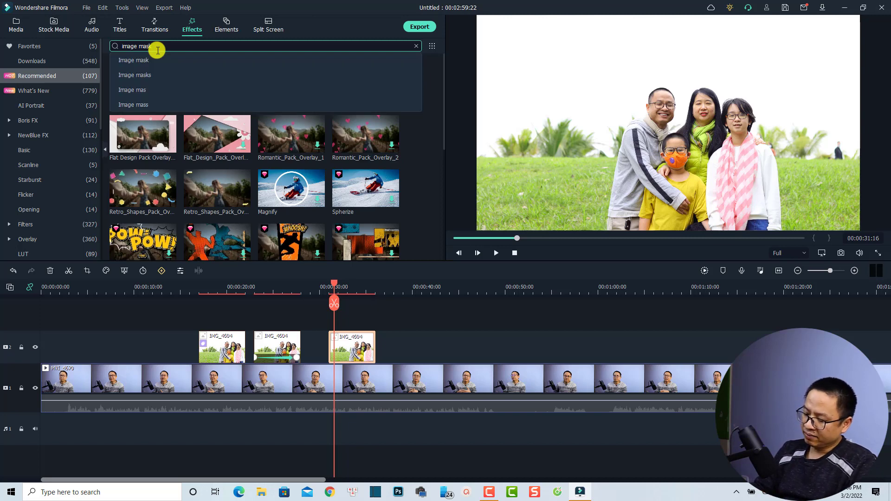
key("Return")
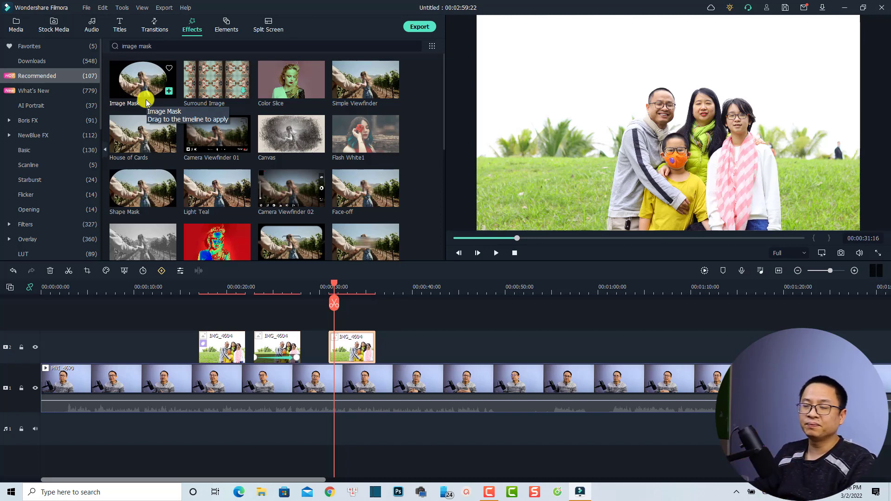
left_click_drag(145, 99, 340, 344)
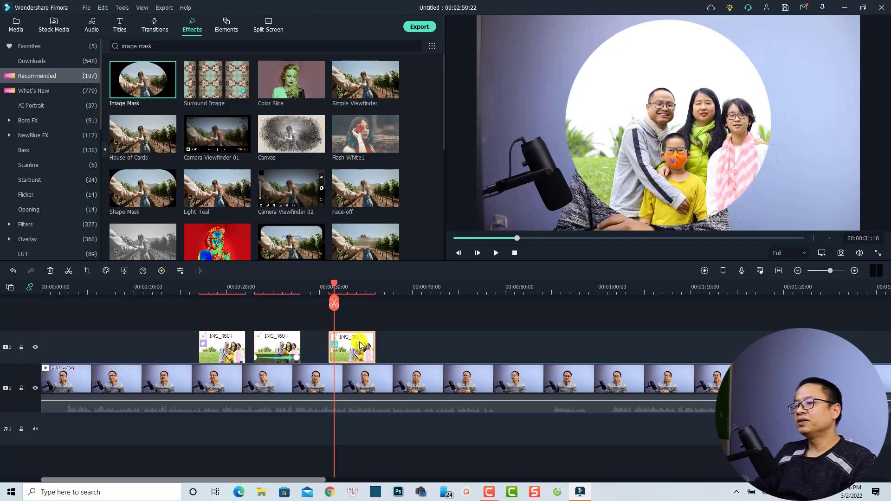
double_click(354, 347)
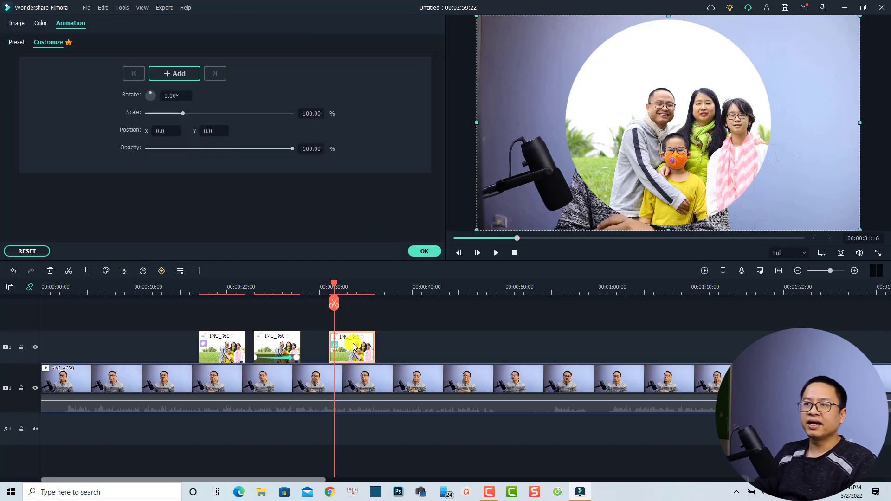
- Nudge the third photo's circular Image Mask to X 52 and feather its edge to 7.29
left_click(18, 23)
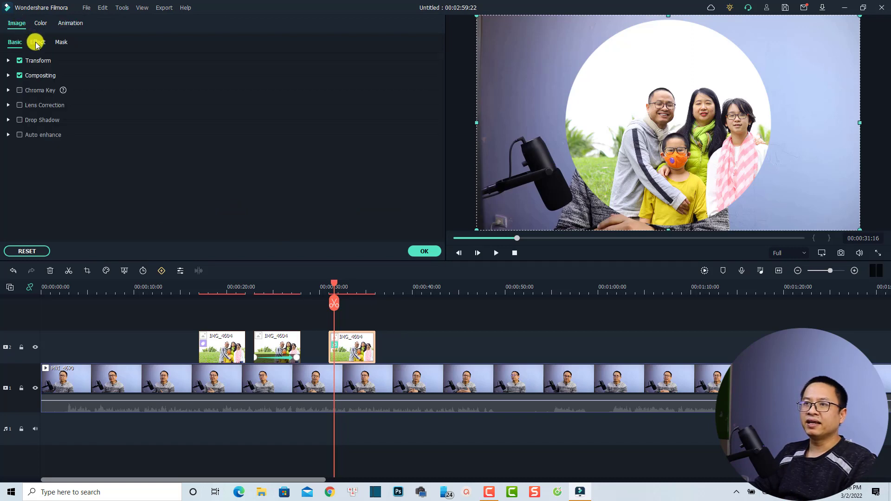
left_click(37, 42)
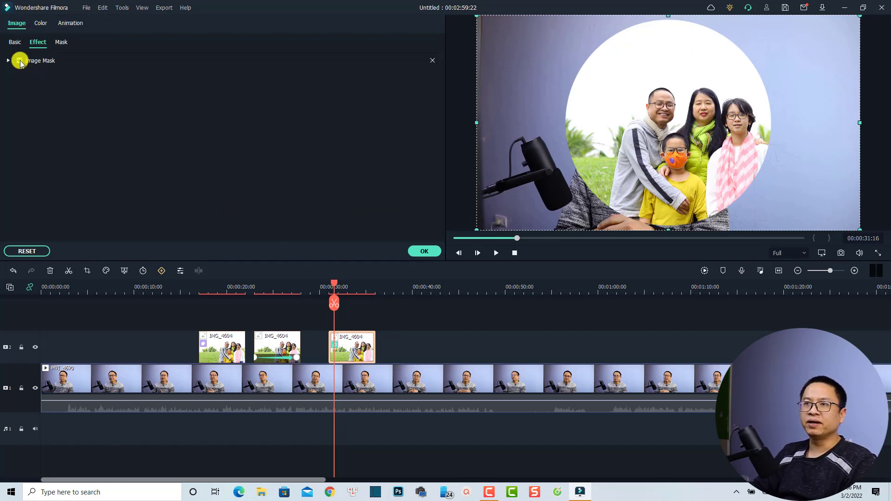
left_click(8, 61)
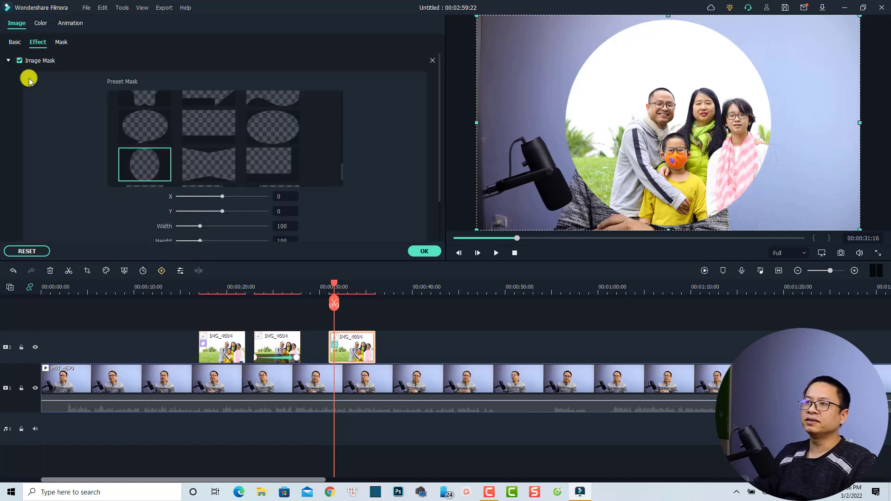
left_click_drag(439, 116, 433, 155)
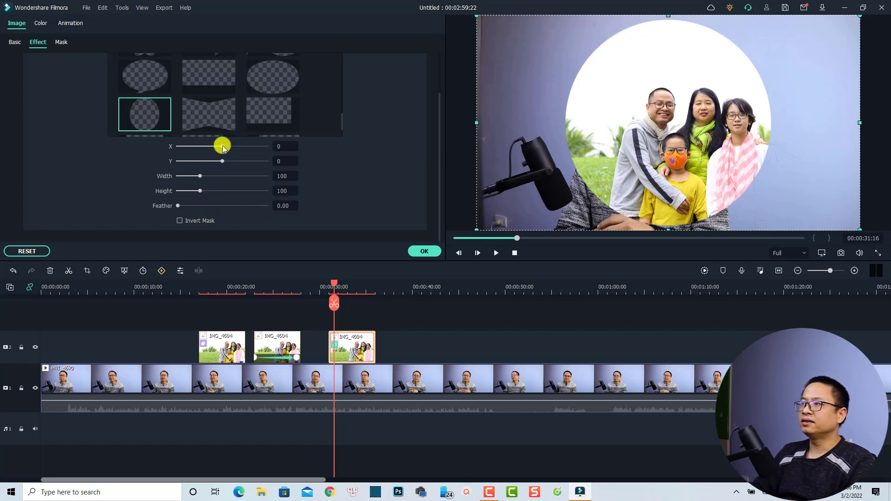
left_click_drag(223, 146, 225, 146)
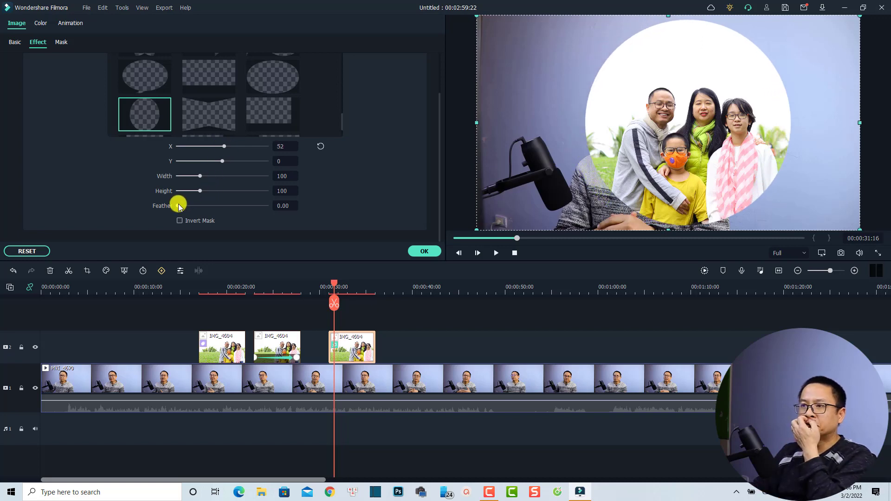
left_click_drag(179, 206, 184, 205)
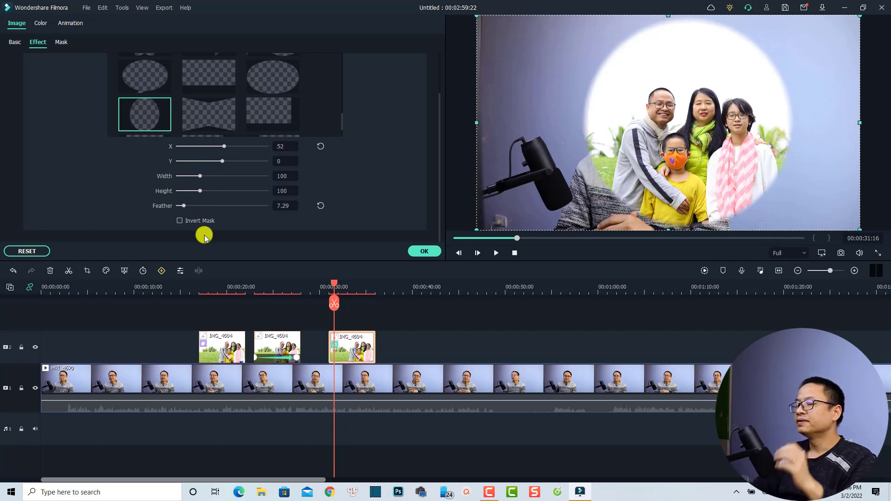
left_click(422, 252)
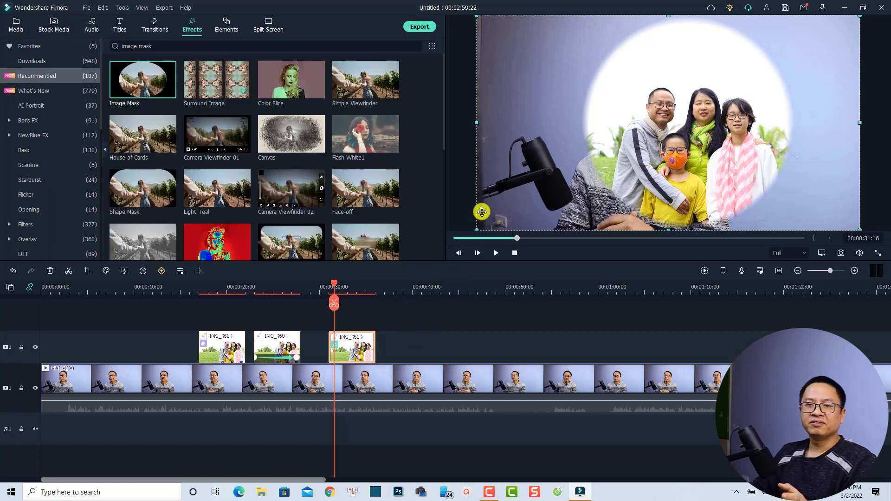
- Scale the third masked IMG_4604 clip to 43.75% and set its Position X to 400
left_click(415, 332)
double_click(365, 349)
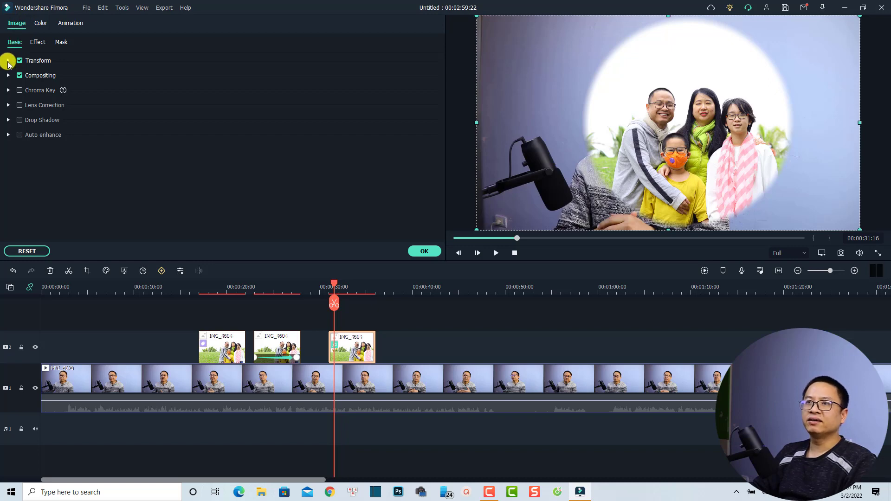
left_click(7, 62)
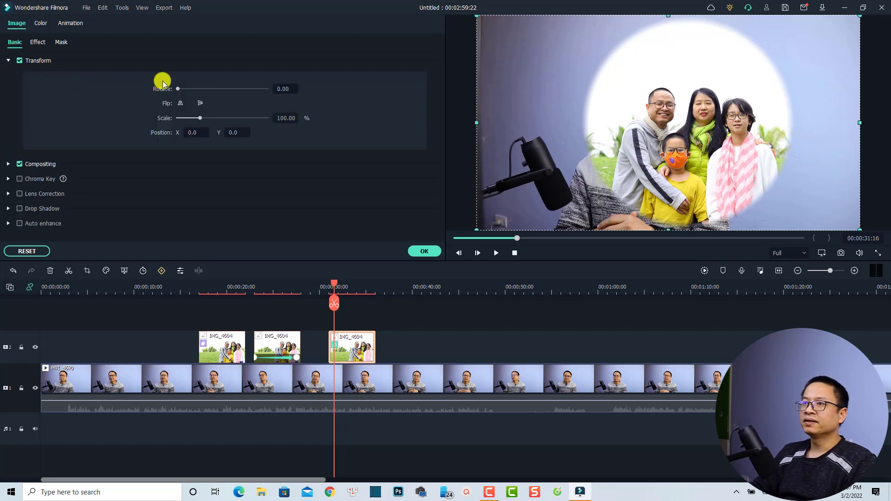
mouse_move(201, 120)
left_mouse_down()
mouse_move(188, 120)
mouse_move(208, 135)
left_mouse_up()
scroll(211, 134, "up", 1)
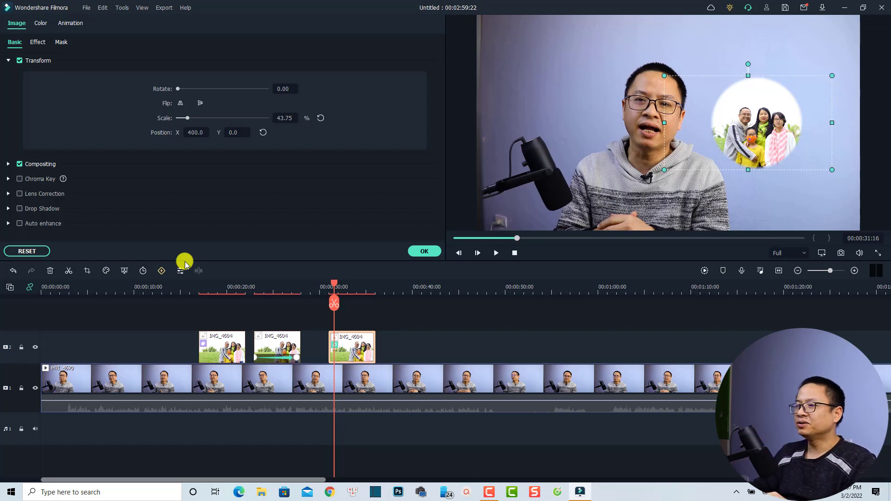
left_click(424, 251)
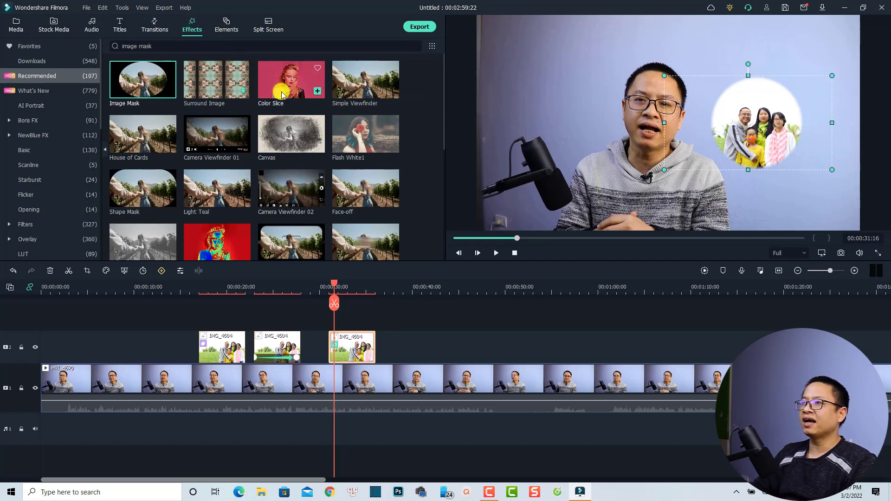
- Apply Color Slice to the circular photo, preview it, then park at 40 seconds with Media showing
left_click_drag(282, 94, 343, 341)
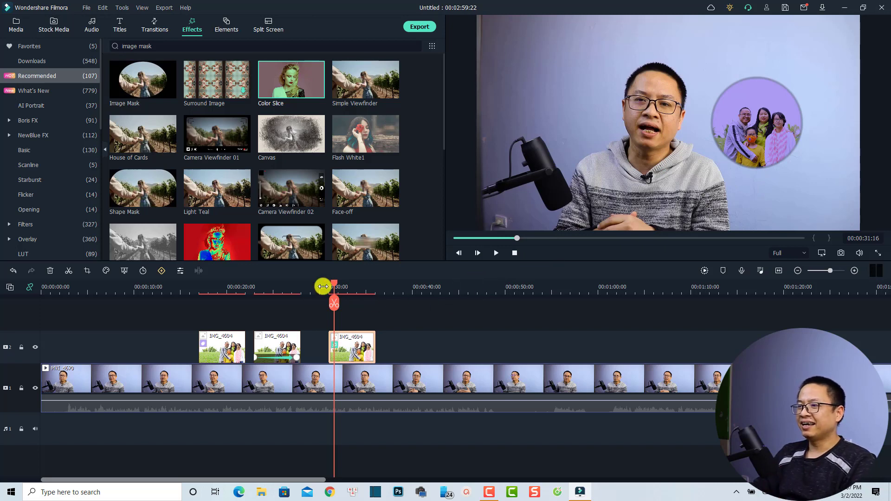
left_click(322, 286)
key("space")
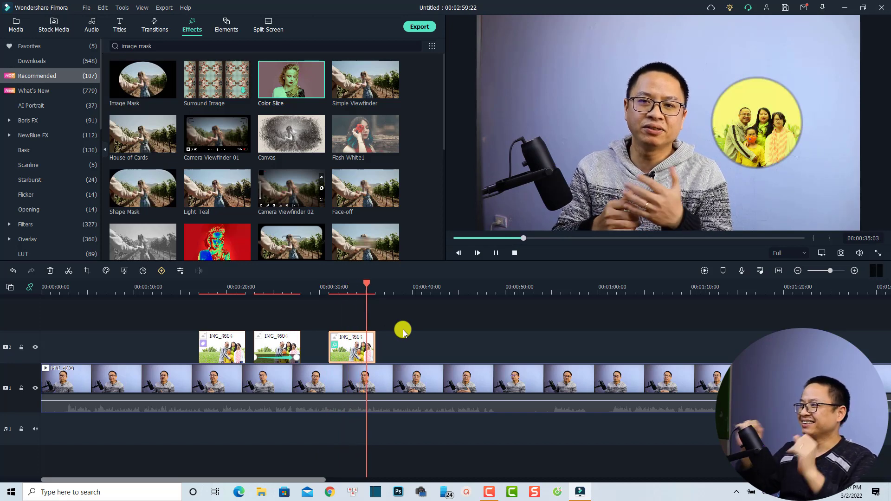
key("space")
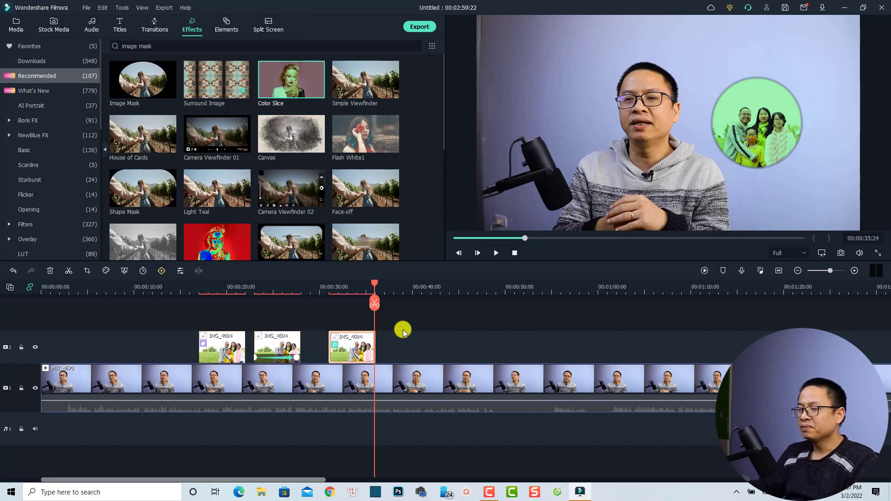
left_click(414, 288)
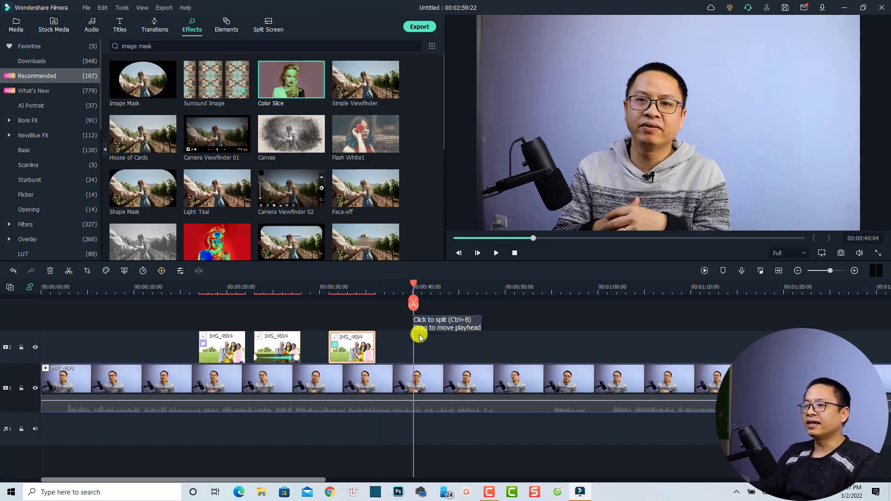
left_click(16, 24)
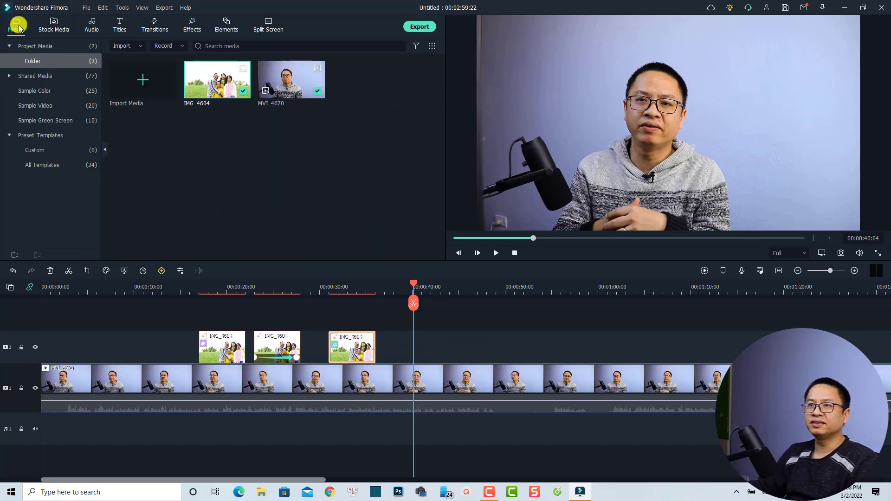
- Drop a fourth IMG_4604 copy onto track 2 at 40 seconds and open its edit settings
left_click_drag(220, 91, 409, 340)
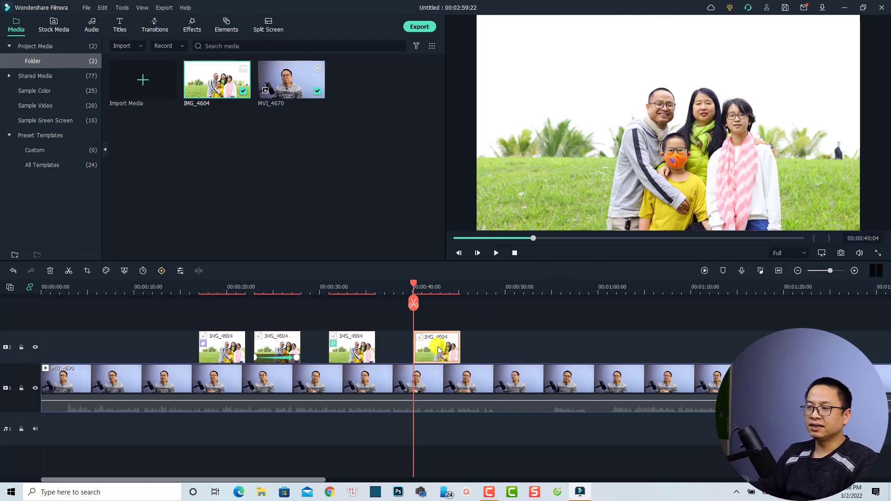
left_click(178, 272)
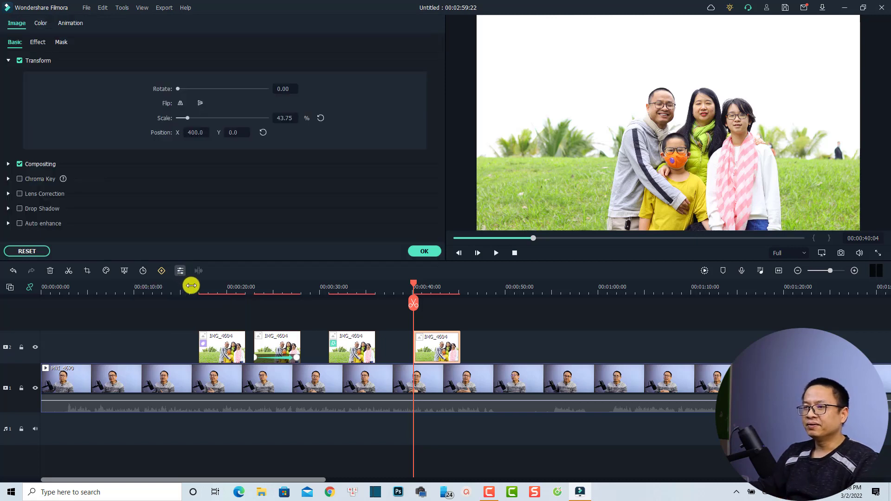
- Mask the photo with a 66.86-scale Circle centred on all four people and keyframe it
left_click(61, 45)
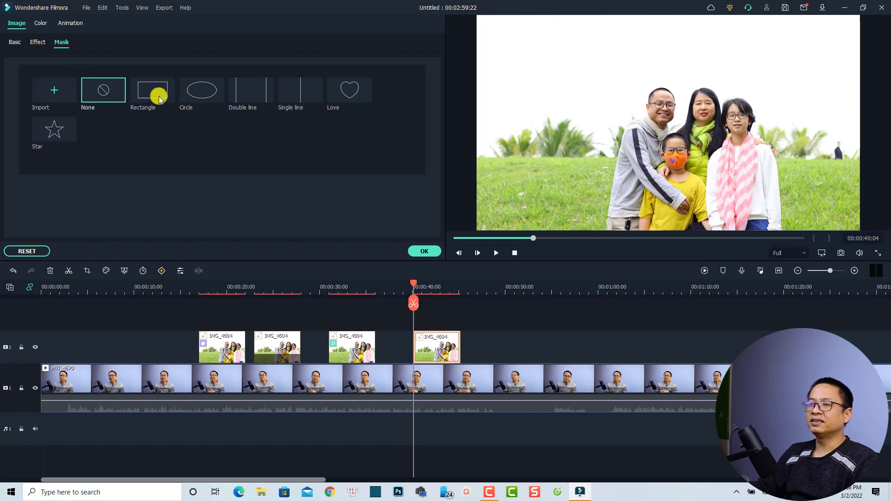
left_click(195, 97)
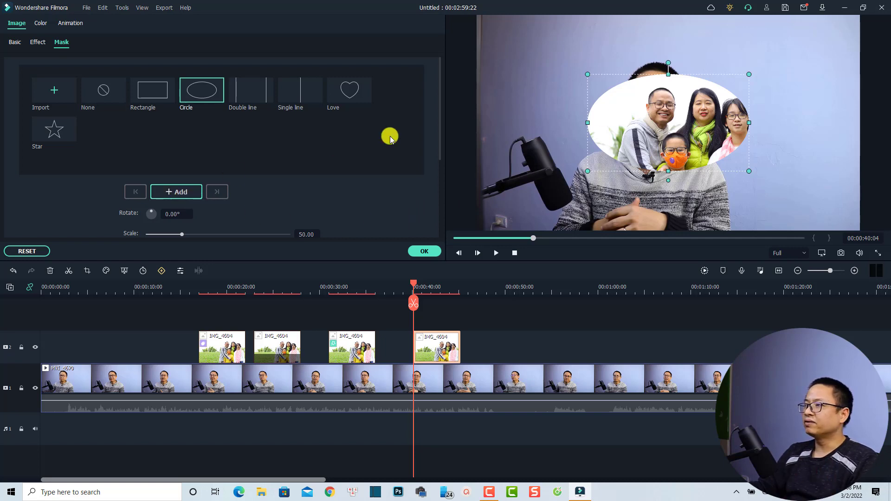
left_click_drag(588, 122, 616, 122)
left_click_drag(722, 172, 754, 189)
left_click_drag(695, 158, 716, 158)
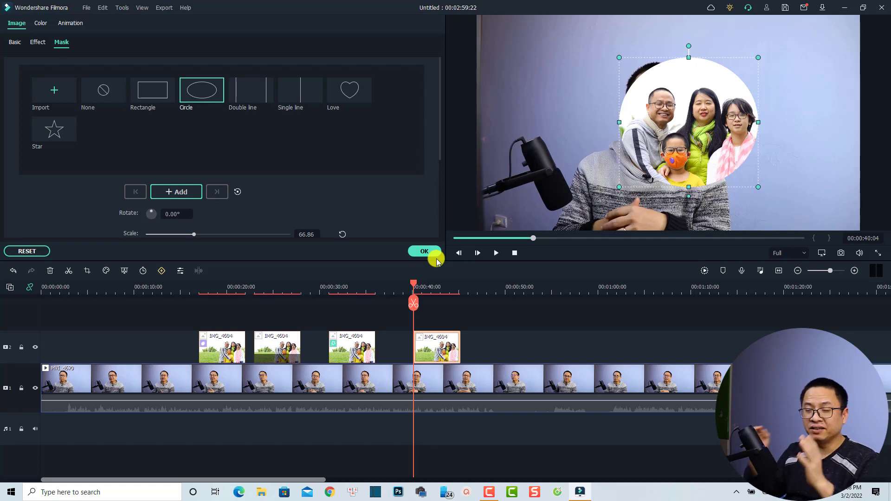
left_click(176, 191)
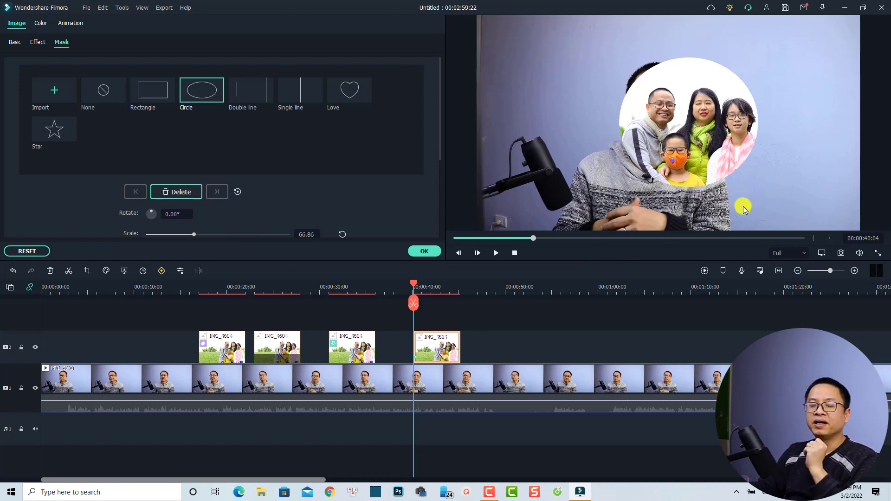
- At 00:00:42:18, slide the circle mask right onto the two people and shrink it to 52.49
left_click_drag(412, 286, 437, 293)
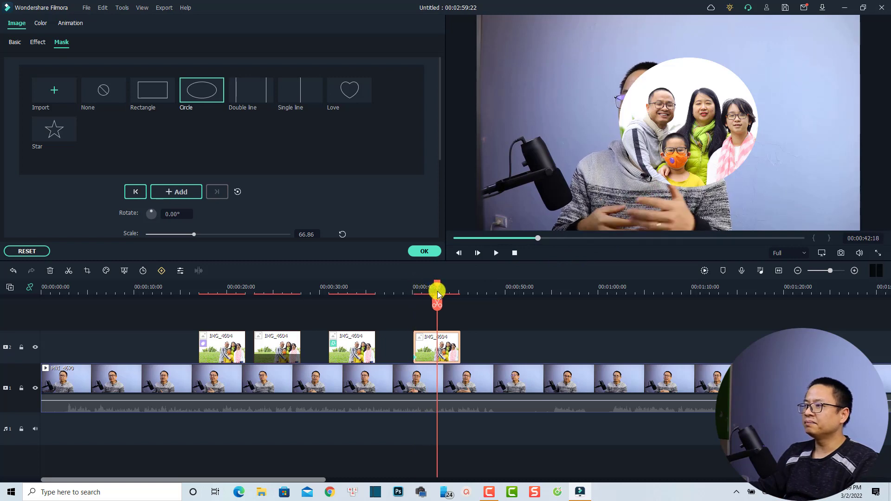
left_click(656, 162)
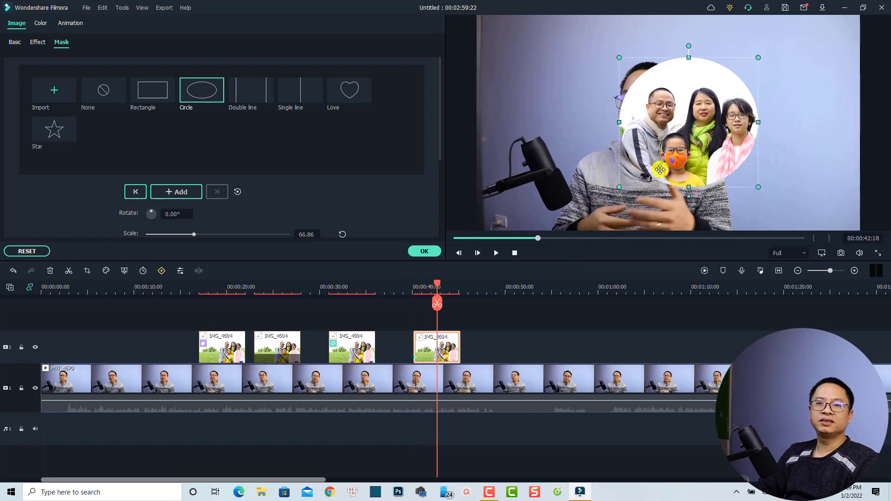
left_click_drag(688, 164, 712, 147)
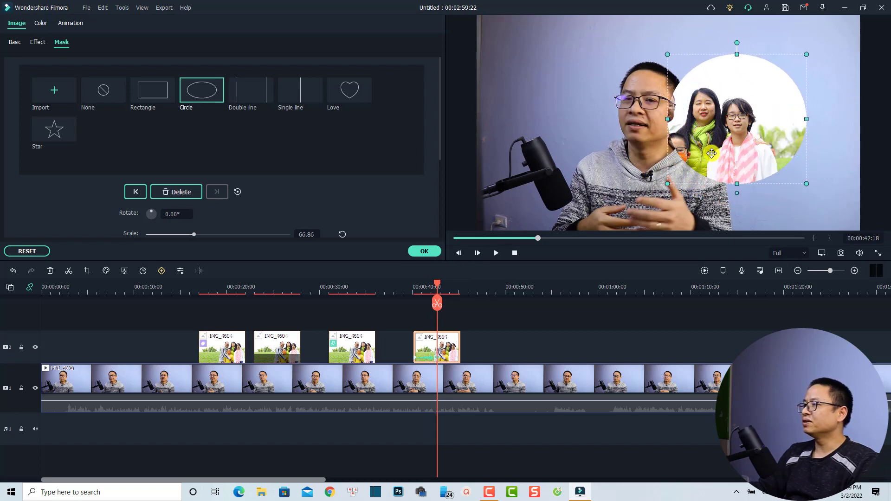
left_click_drag(808, 55, 789, 68)
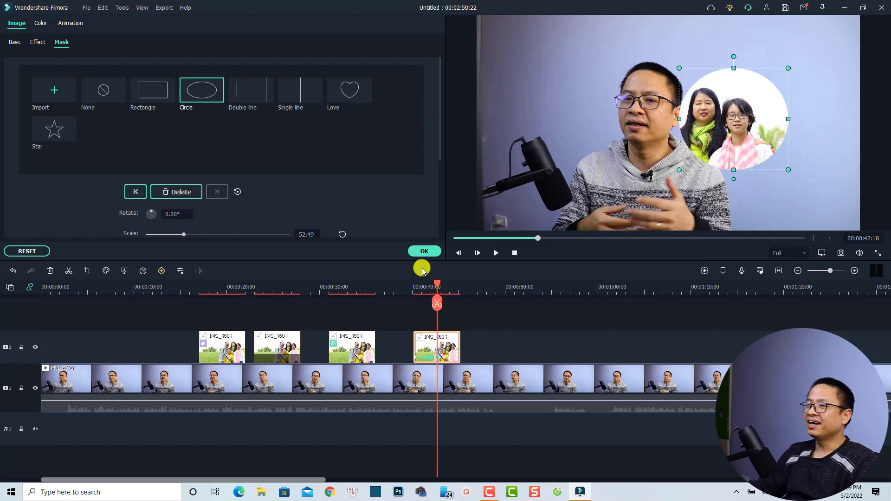
left_click(423, 251)
left_click(403, 289)
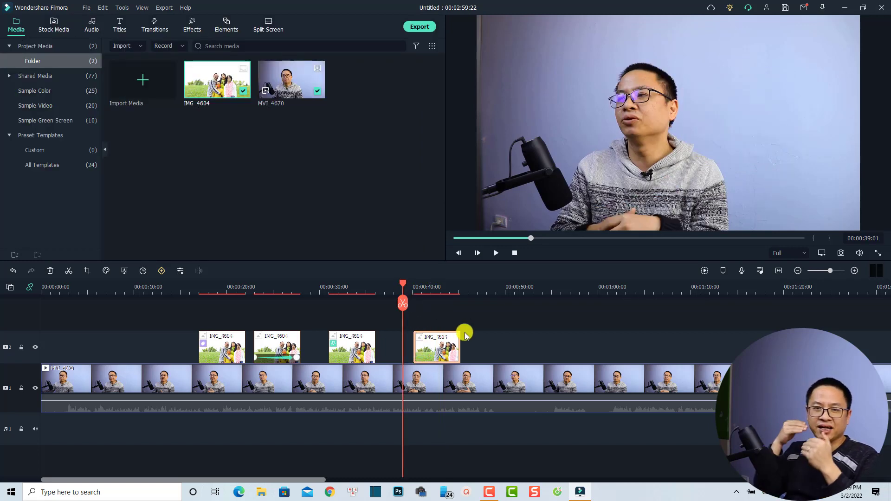
key("space")
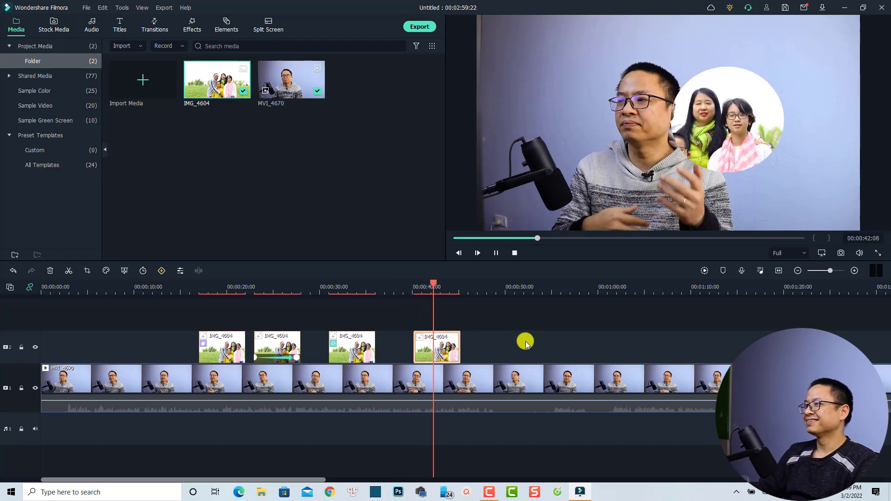
key("space")
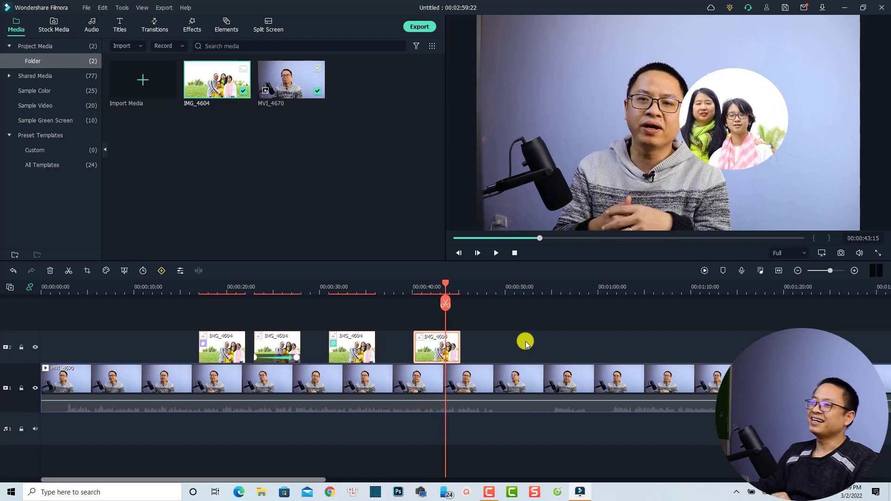